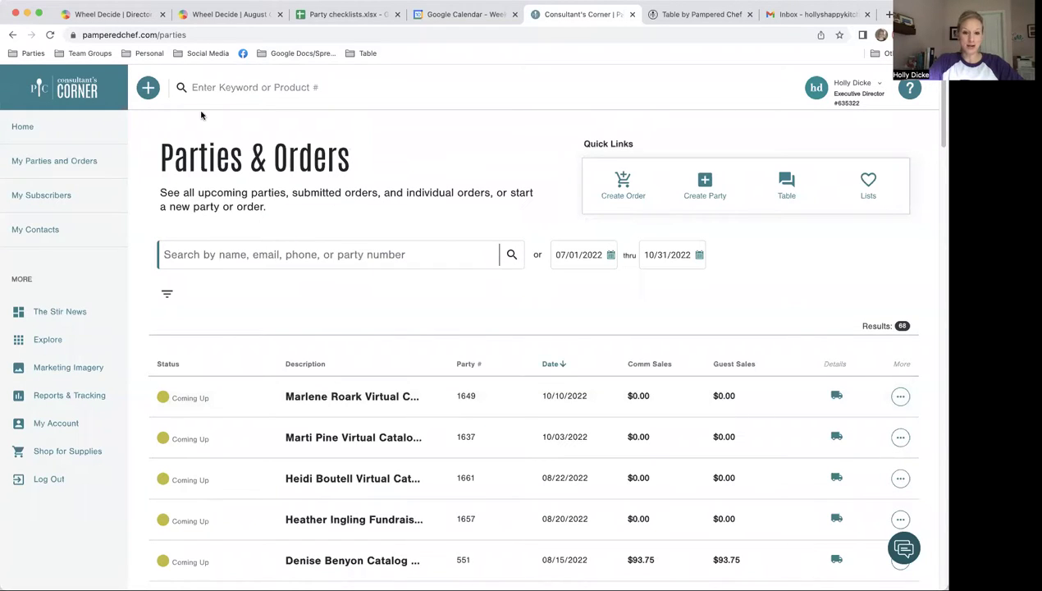
# Step: Start a new party and make it a Virtual party
pyautogui.click(705, 183)
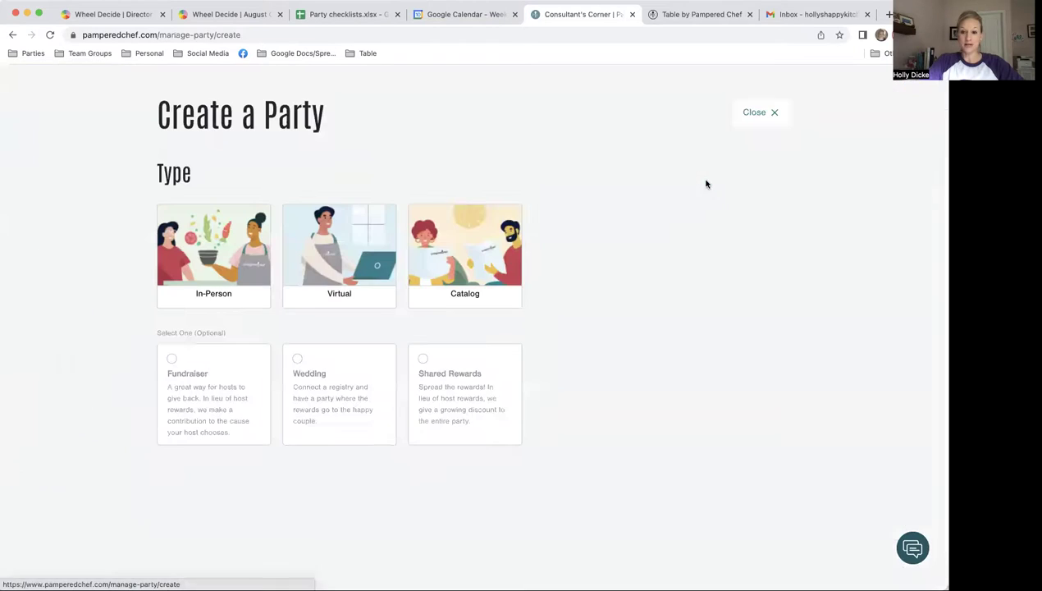
pyautogui.click(343, 250)
pyautogui.scroll(-5, 545, 328)
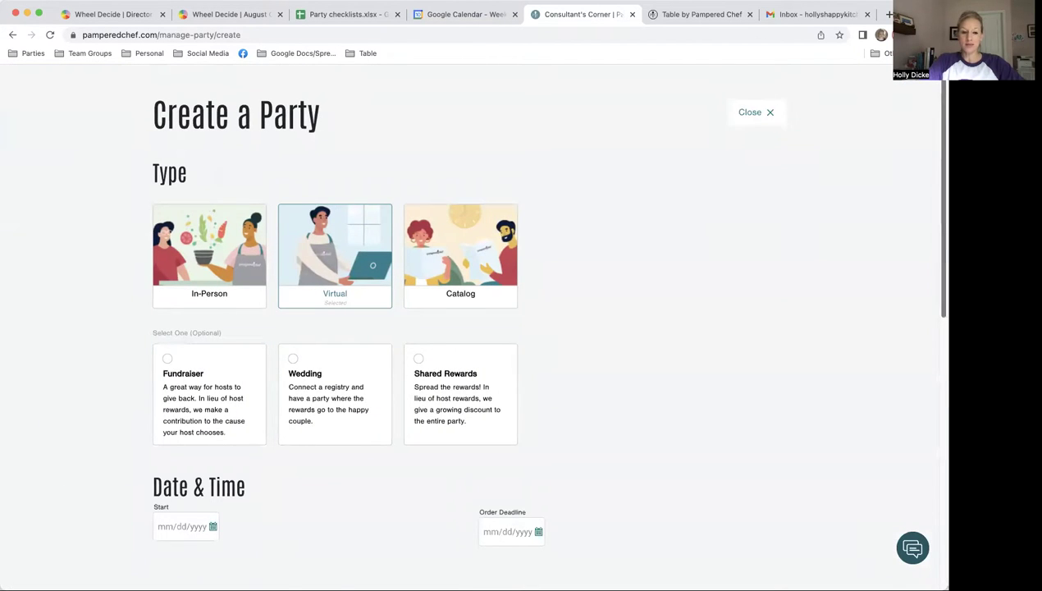
pyautogui.scroll(-1, 829, 282)
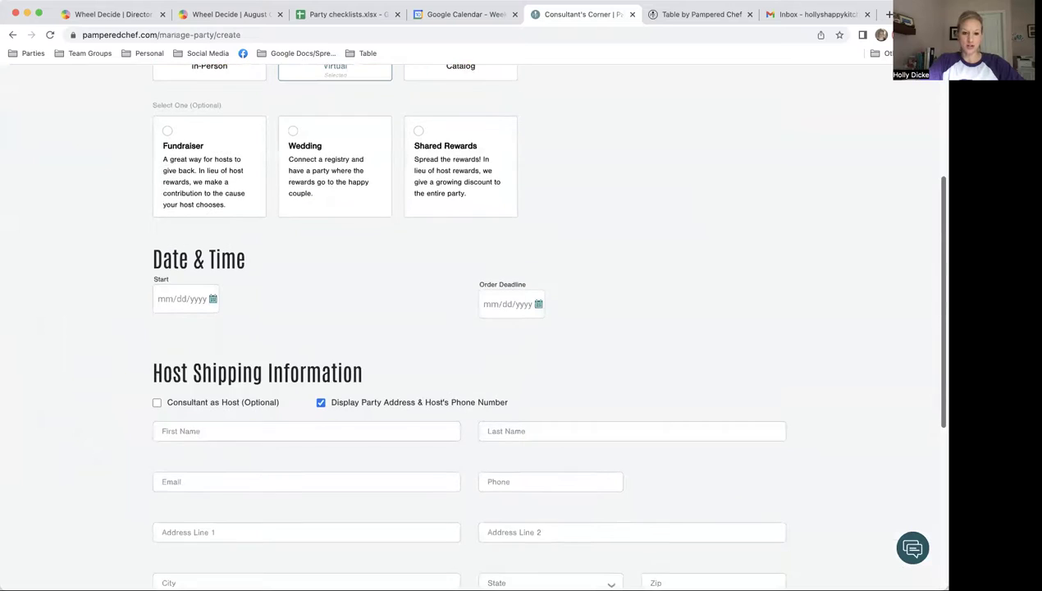
# Step: Set the party start to 08/15/2022 and the order deadline to 08/20/2022
pyautogui.click(212, 278)
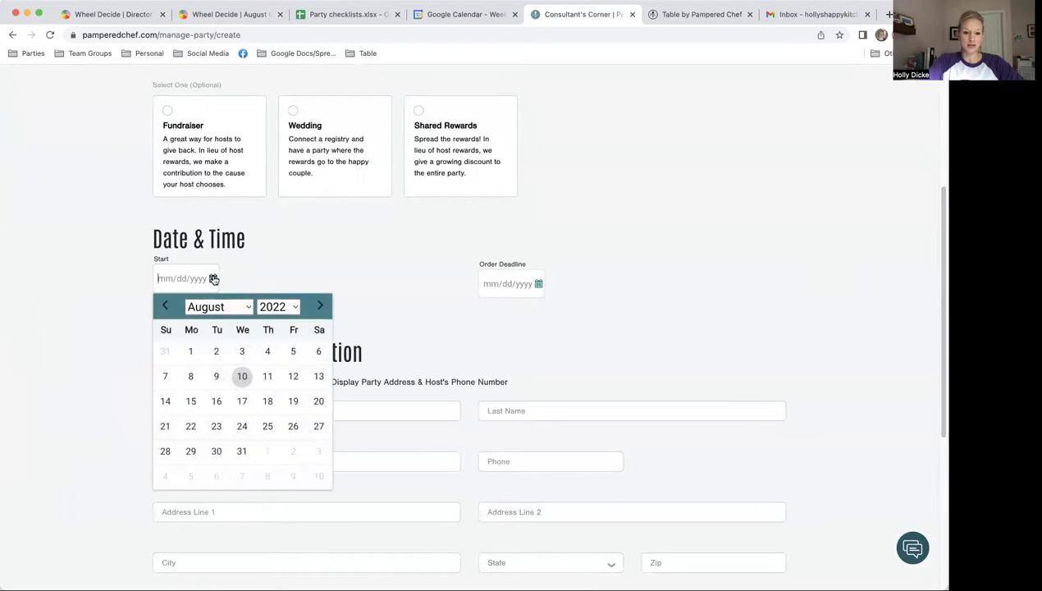
pyautogui.click(188, 399)
pyautogui.click(538, 284)
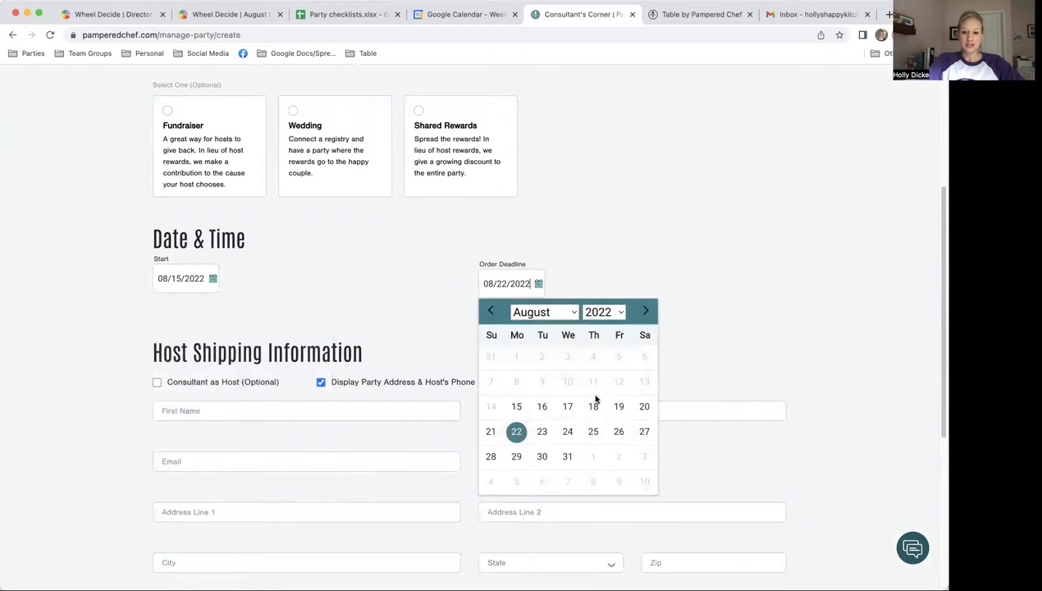
pyautogui.click(645, 412)
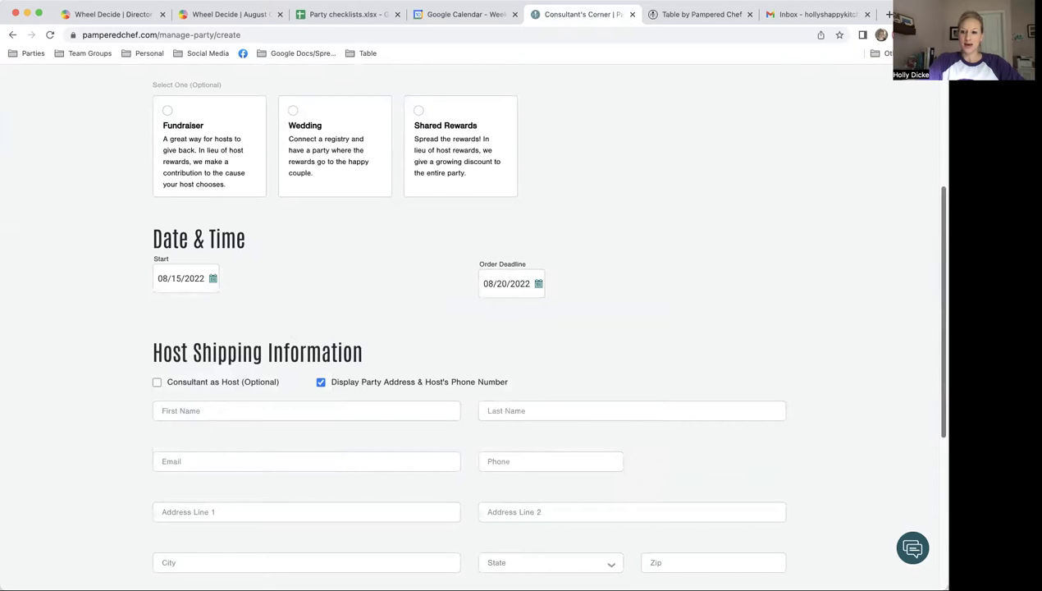
pyautogui.scroll(-5, 468, 329)
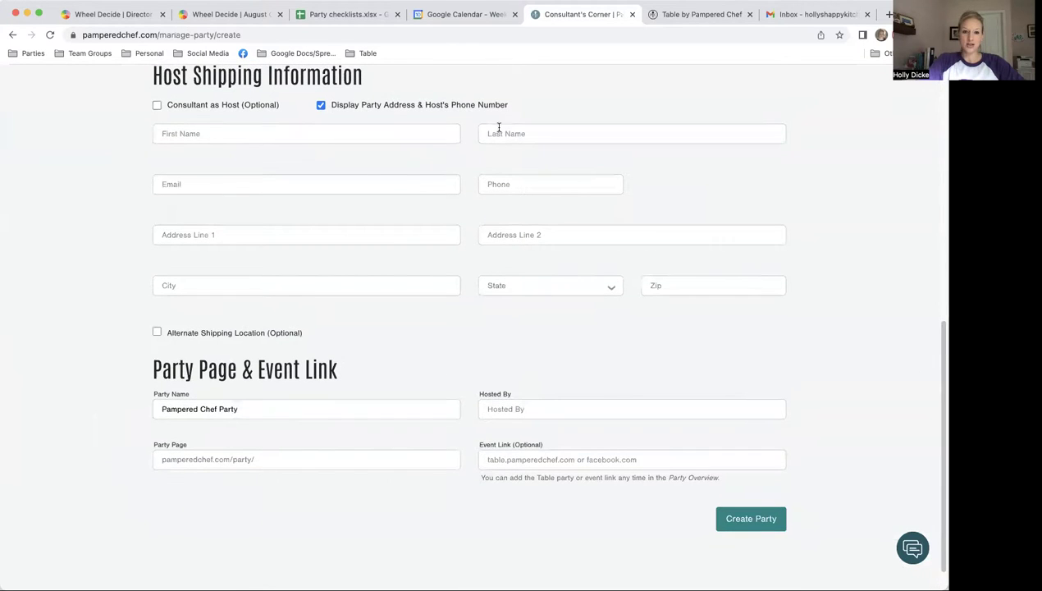
# Step: Enter the host's first name, last name and e-mail address
pyautogui.click(257, 136)
pyautogui.click(632, 133)
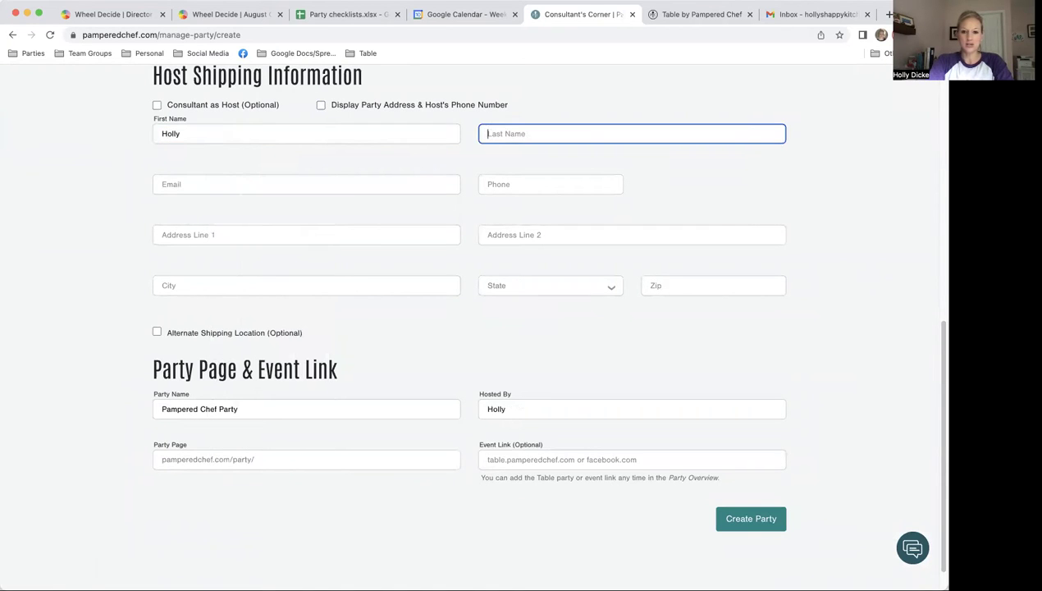
pyautogui.write('Pampered')
pyautogui.click(306, 184)
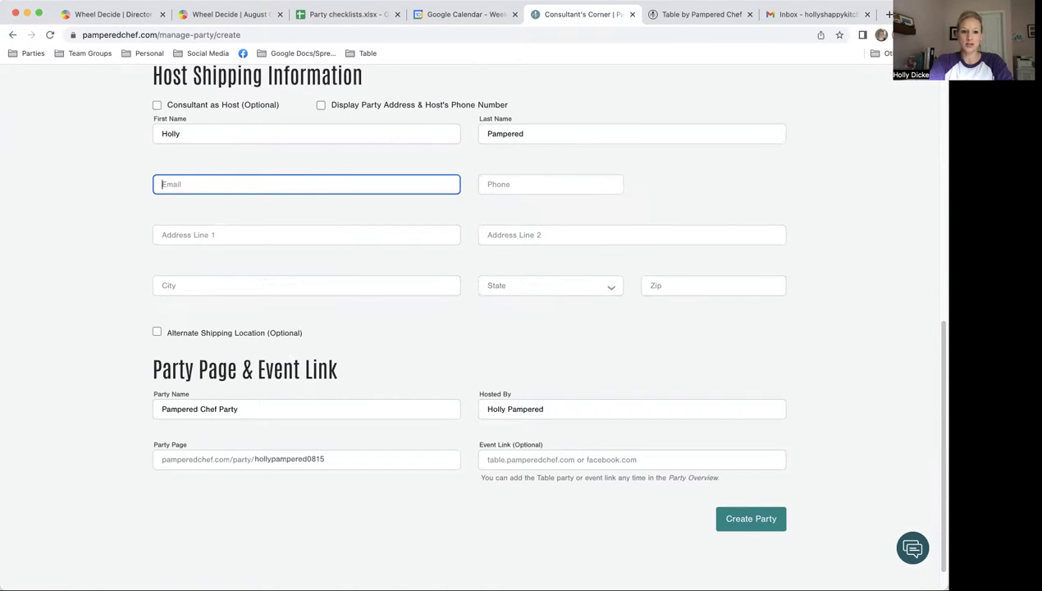
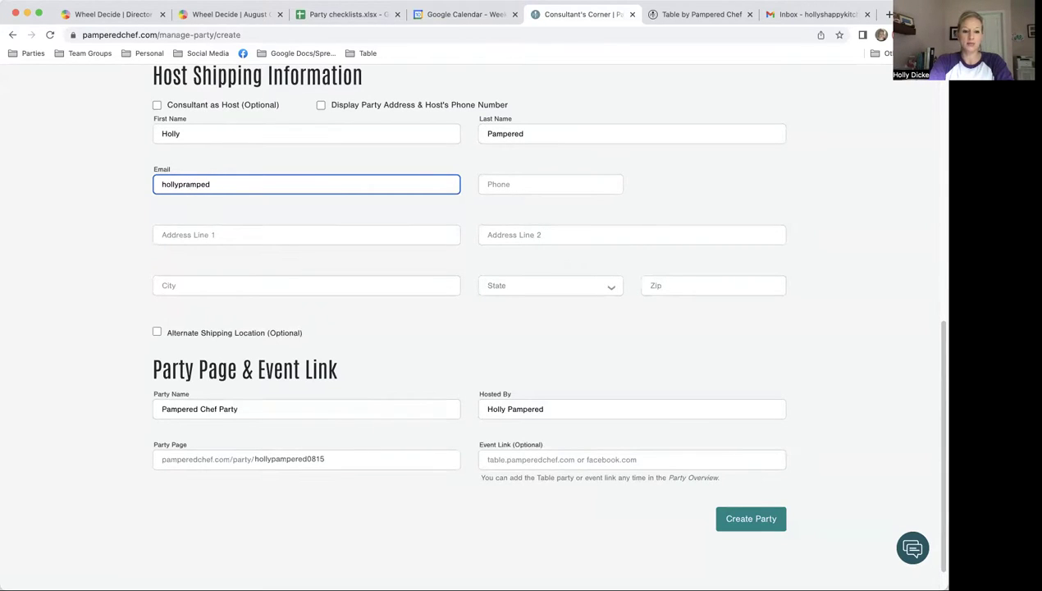
# Step: Fill in the host's phone number and shipping address with city, state and zip
pyautogui.press('Tab')
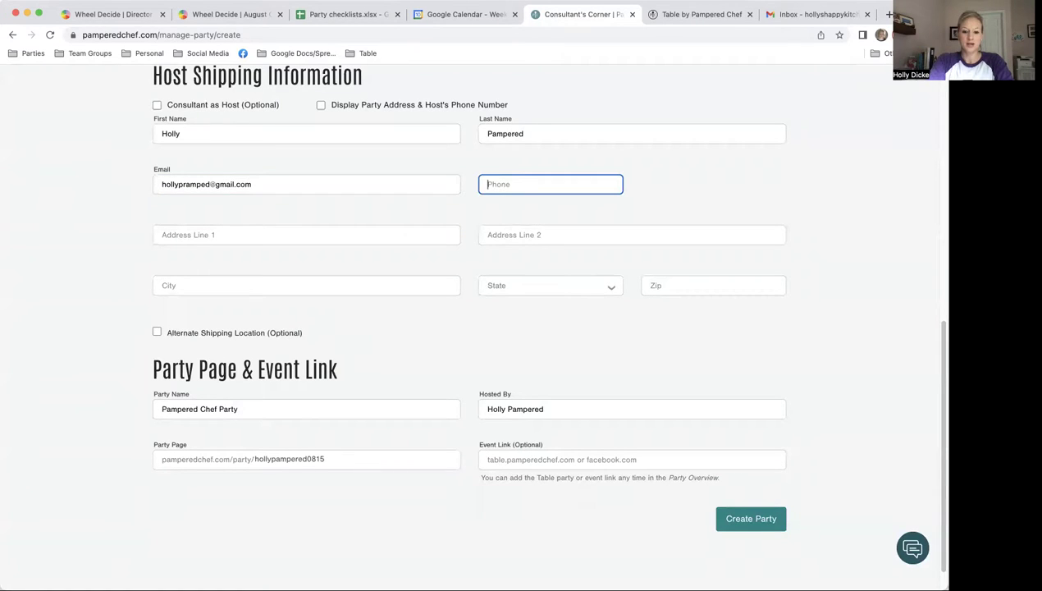
pyautogui.write('614) 555-5555')
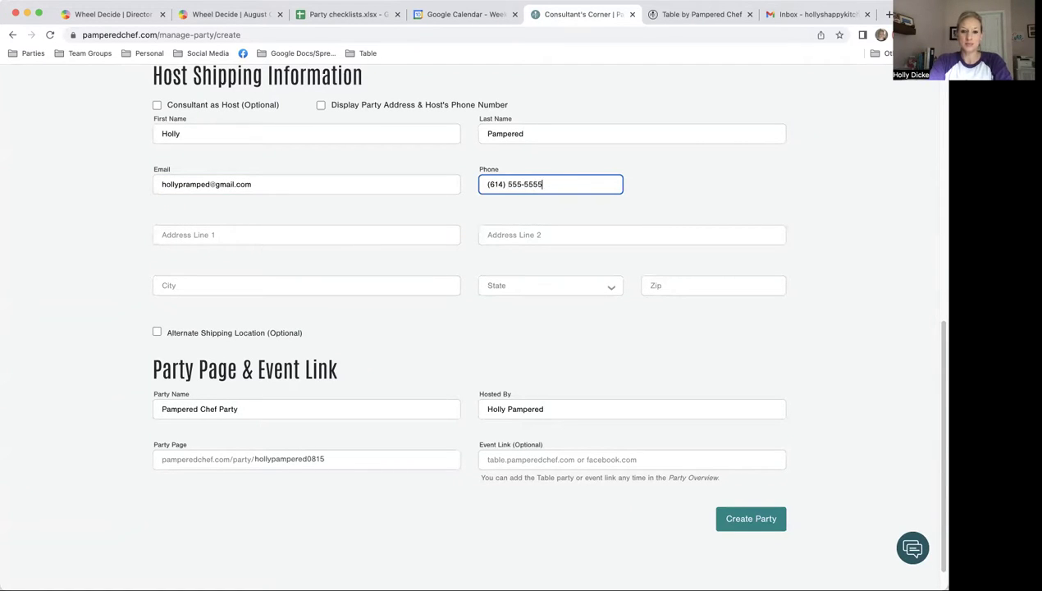
pyautogui.press('Tab')
pyautogui.write('12 m')
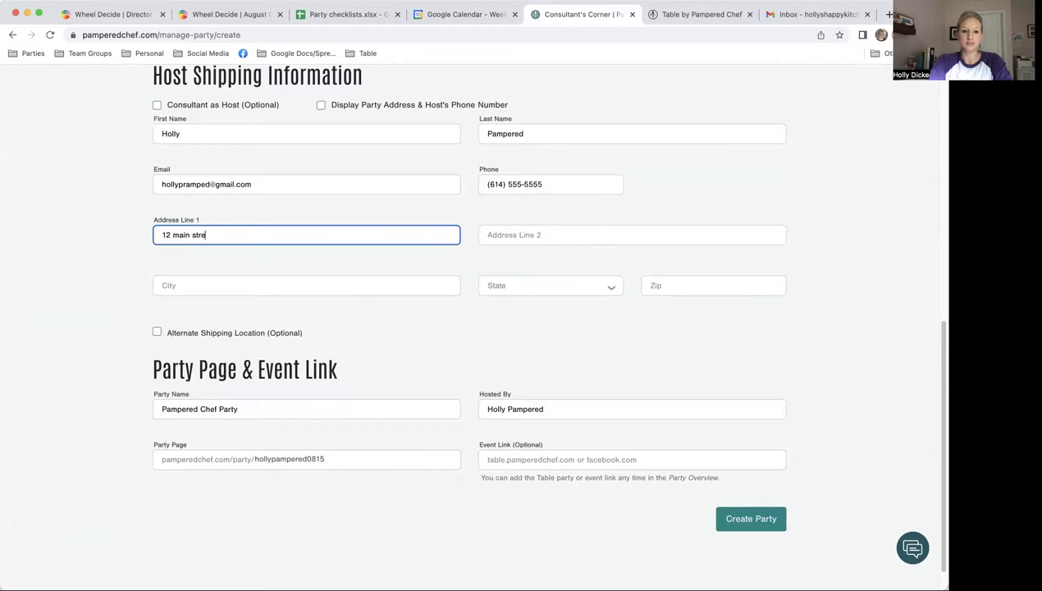
pyautogui.press('Tab')
pyautogui.press('Tab')
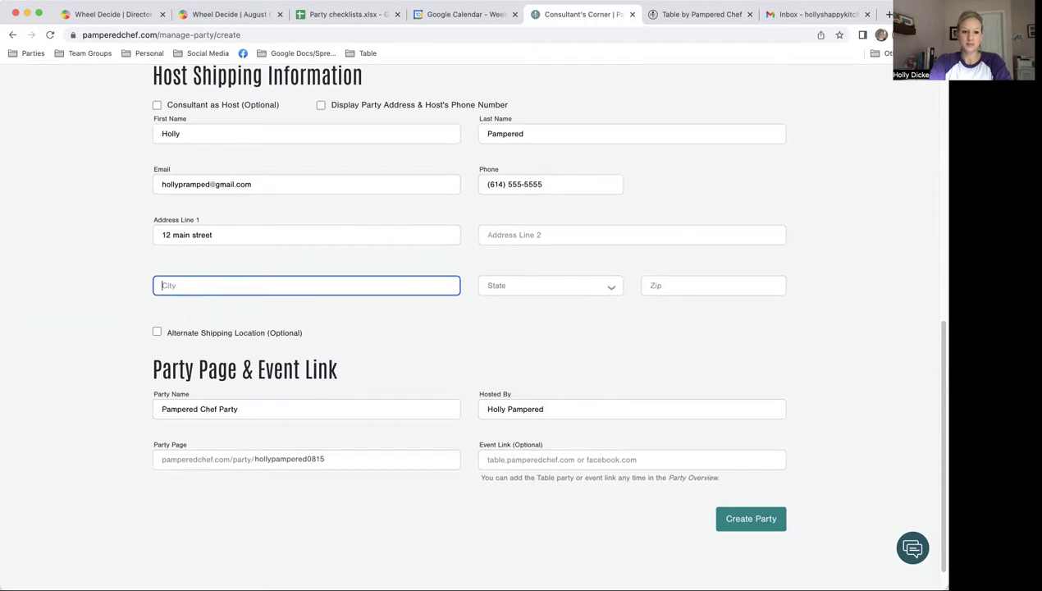
pyautogui.write('small town')
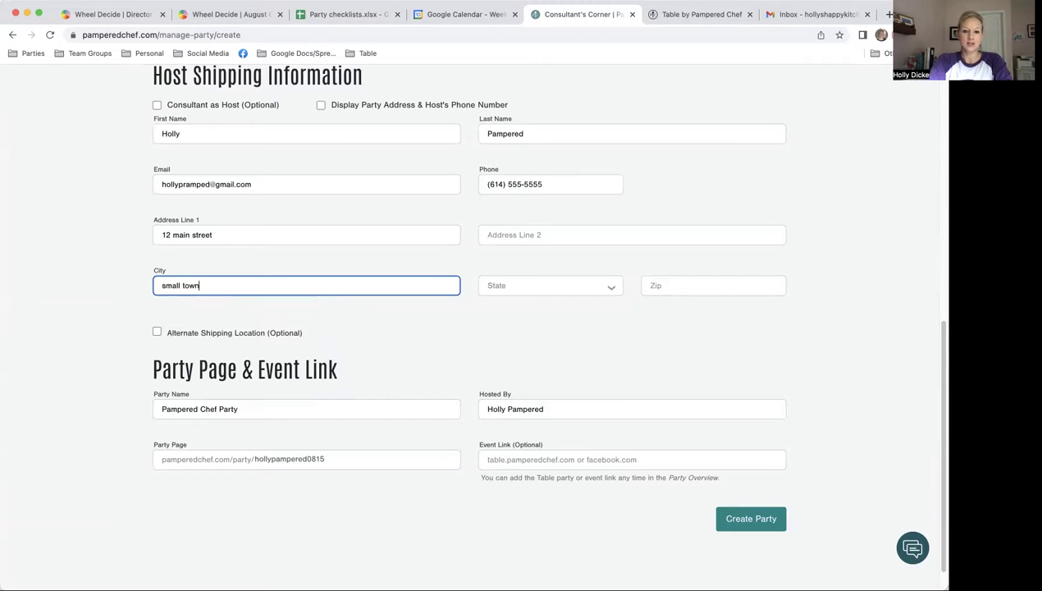
pyautogui.press('Tab')
pyautogui.press('o')
pyautogui.press('Tab')
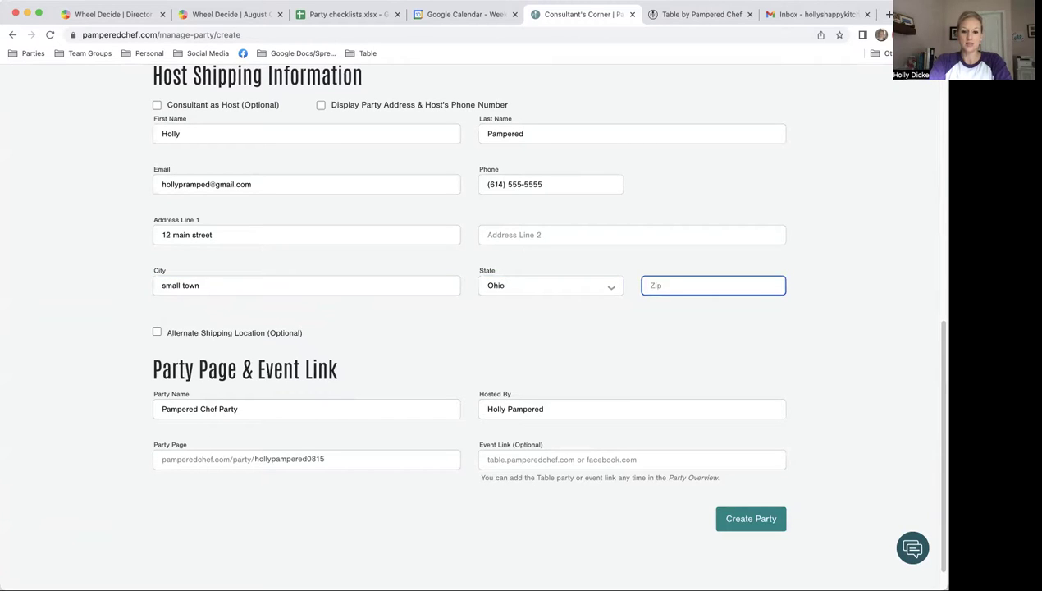
pyautogui.write('43061')
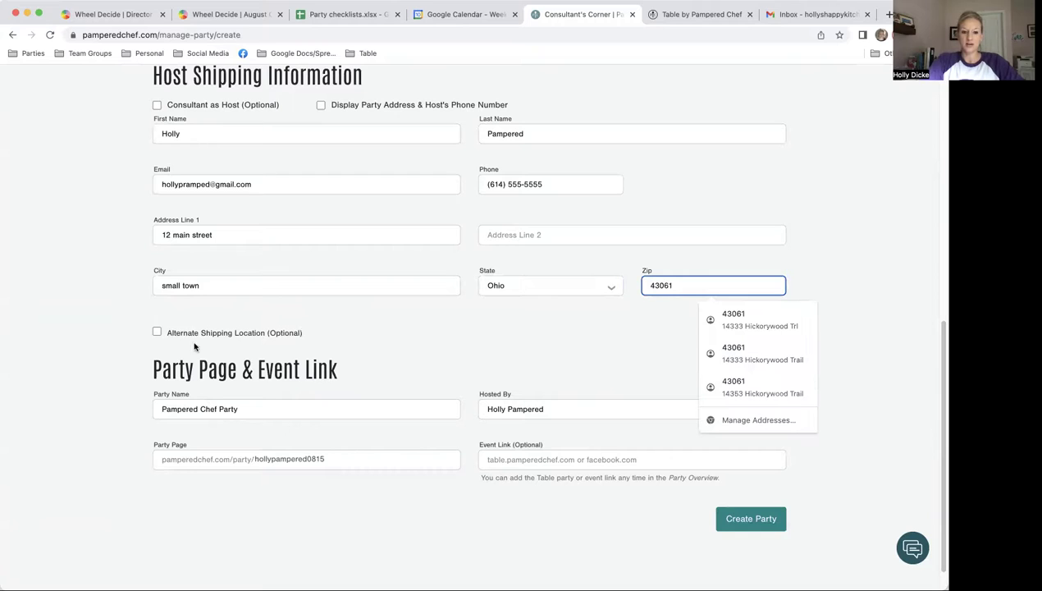
pyautogui.scroll(-1, 343, 443)
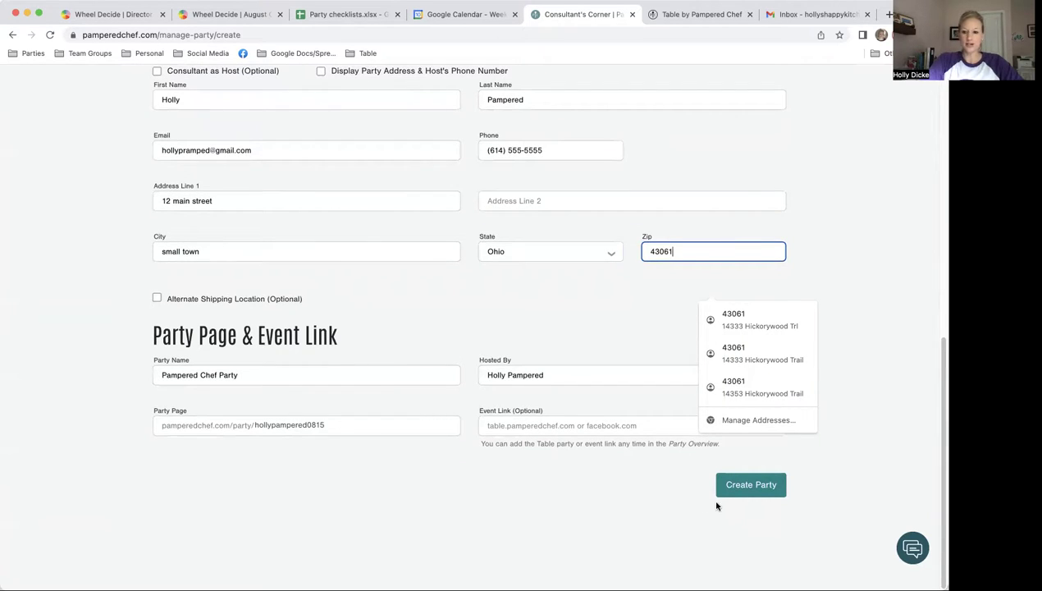
# Step: Create the party and copy its Party Page share link from the Overview's Links
pyautogui.click(753, 486)
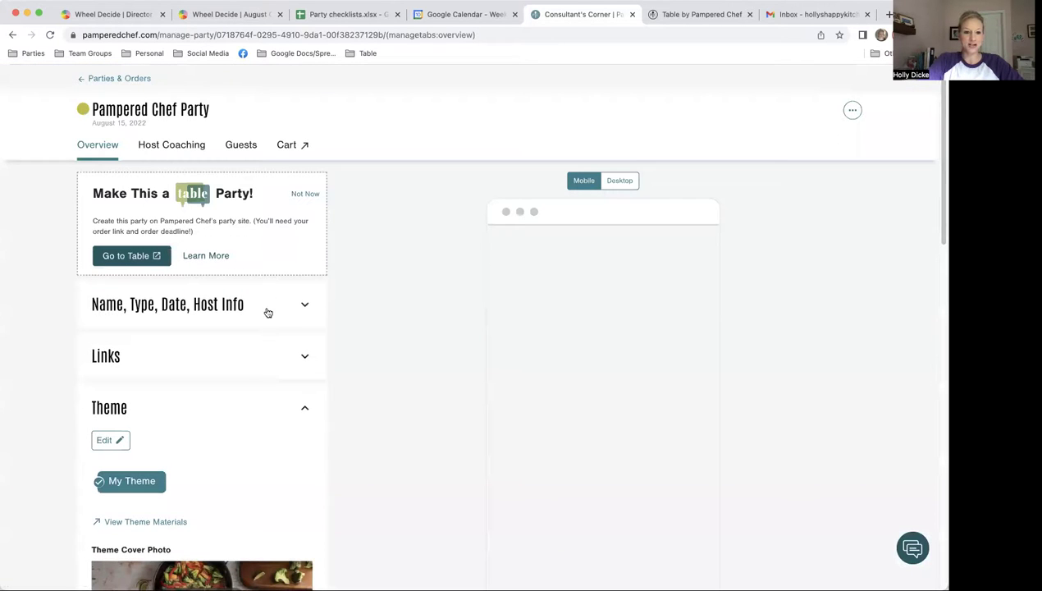
pyautogui.click(304, 358)
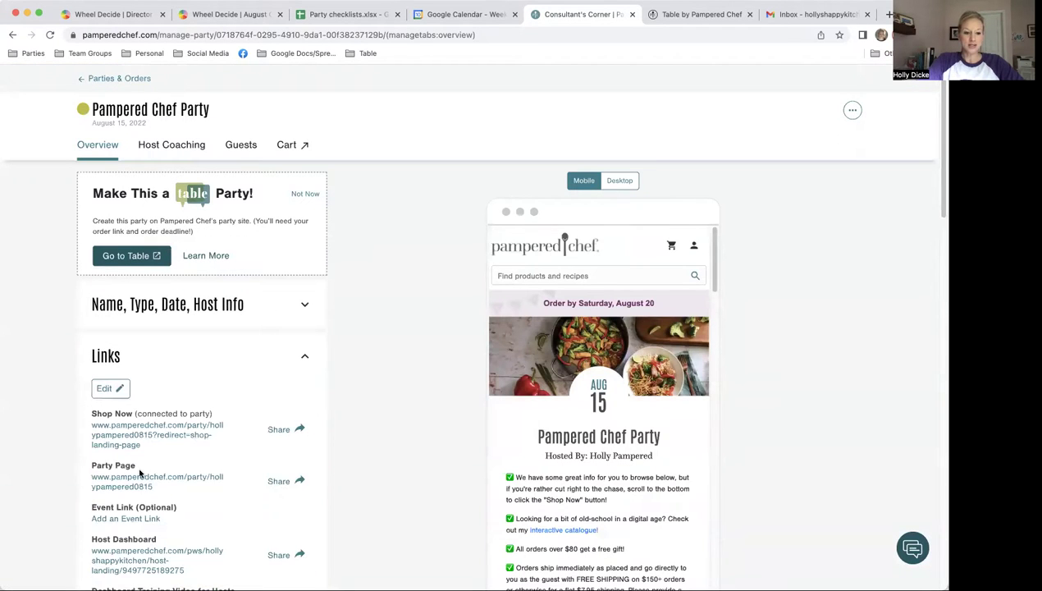
pyautogui.click(283, 483)
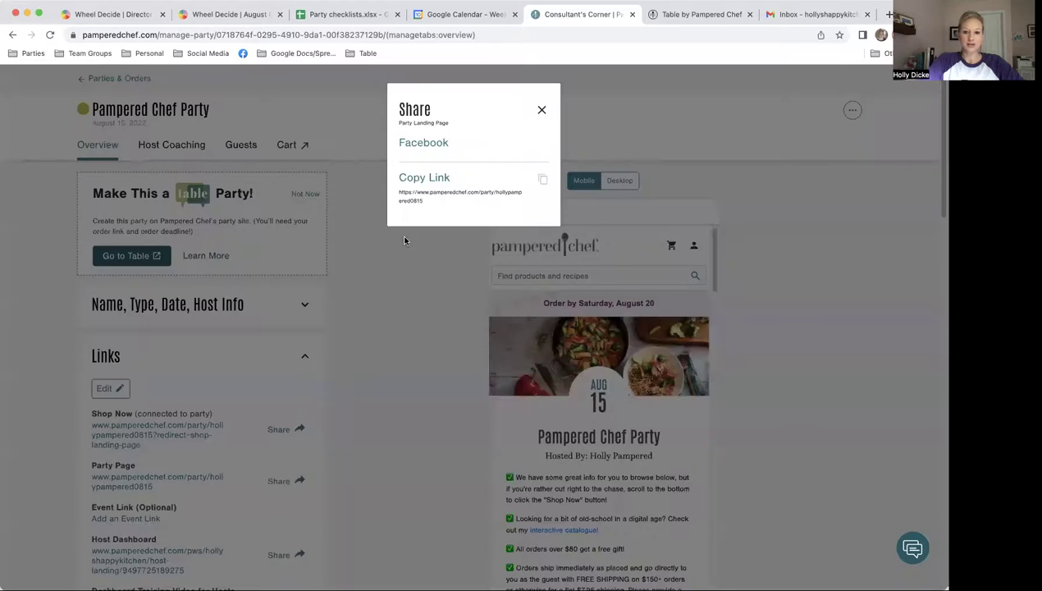
pyautogui.click(417, 182)
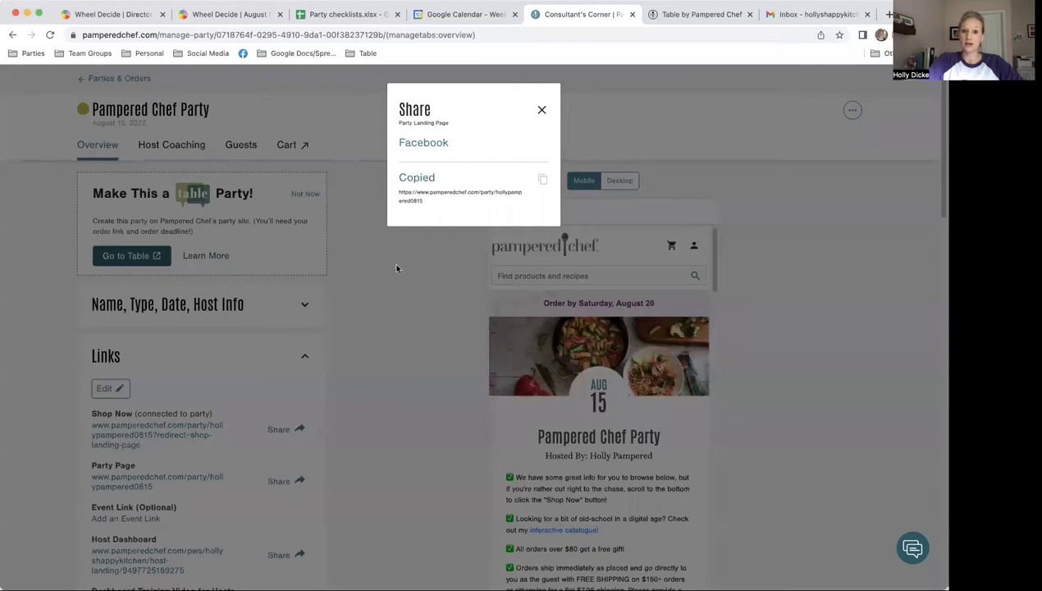
pyautogui.click(542, 111)
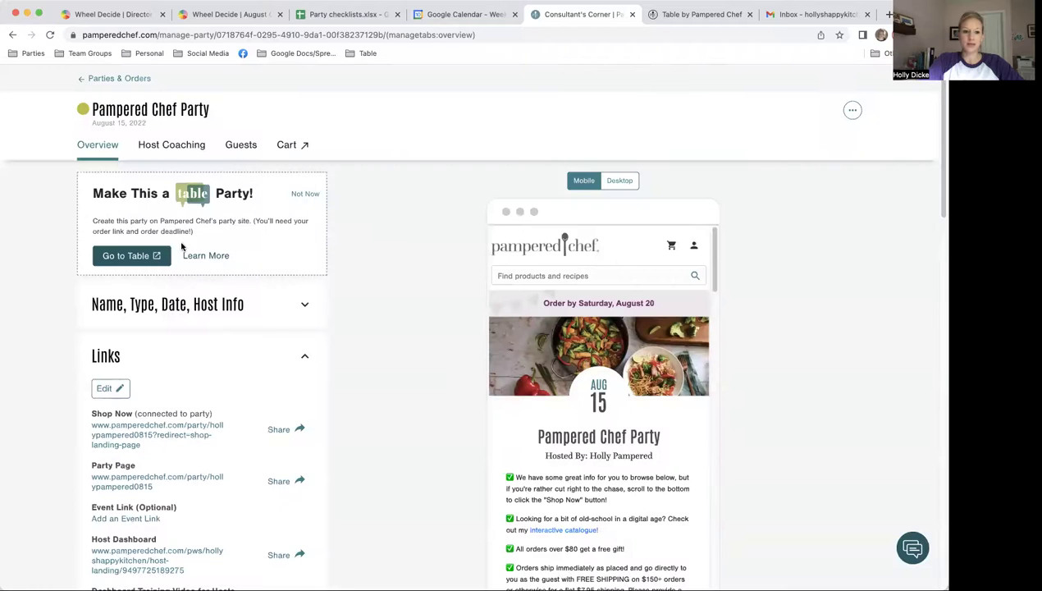
# Step: In Table, start a new party, enter its name and paste the copied party link as order link
pyautogui.click(115, 254)
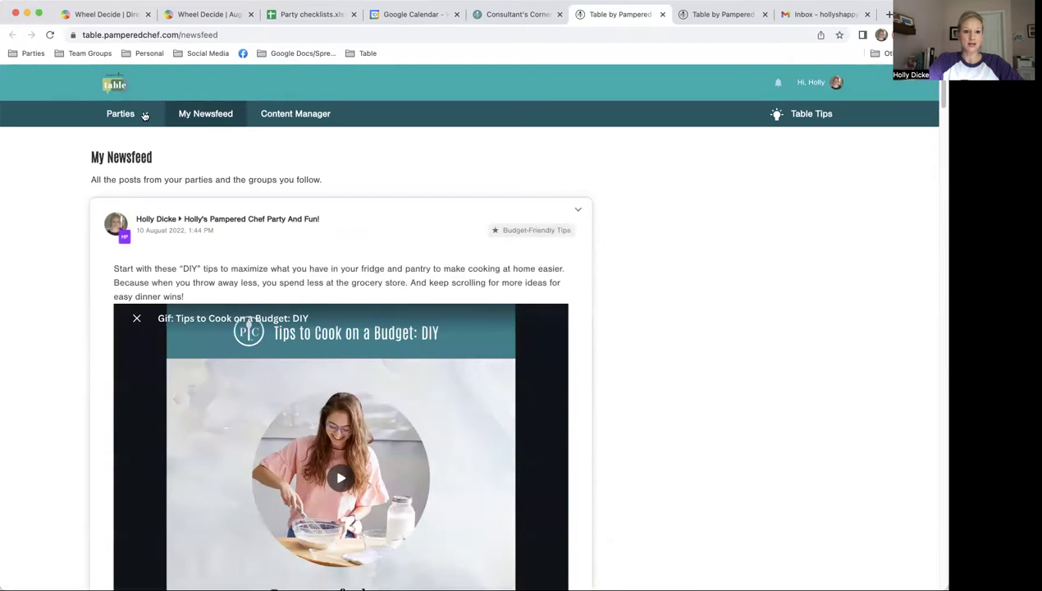
pyautogui.click(143, 113)
pyautogui.click(117, 393)
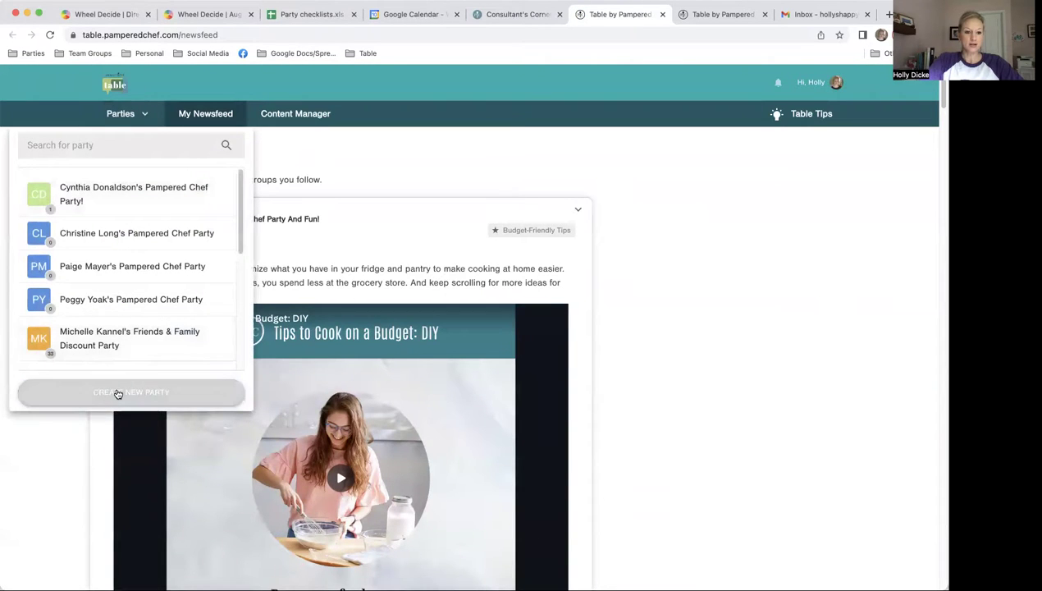
pyautogui.click(386, 258)
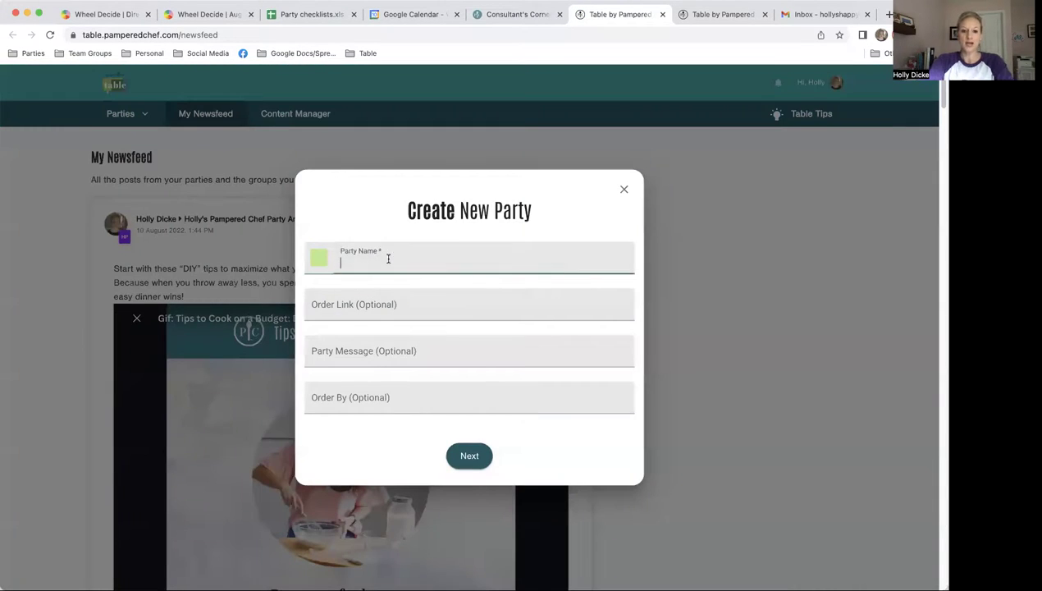
pyautogui.write('Ho')
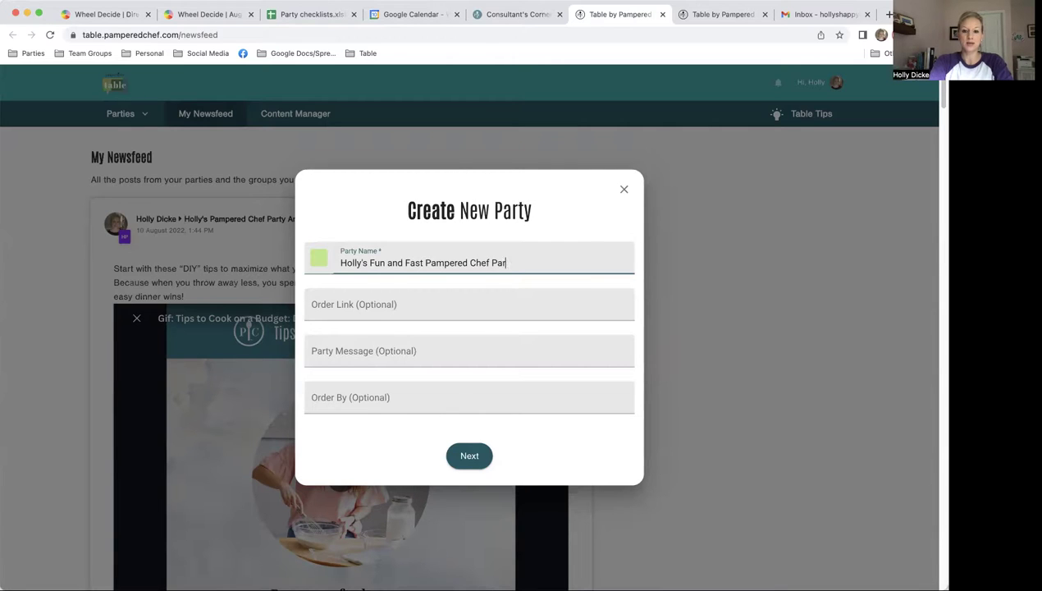
pyautogui.write('ty')
pyautogui.press('Tab')
pyautogui.press('super+v')
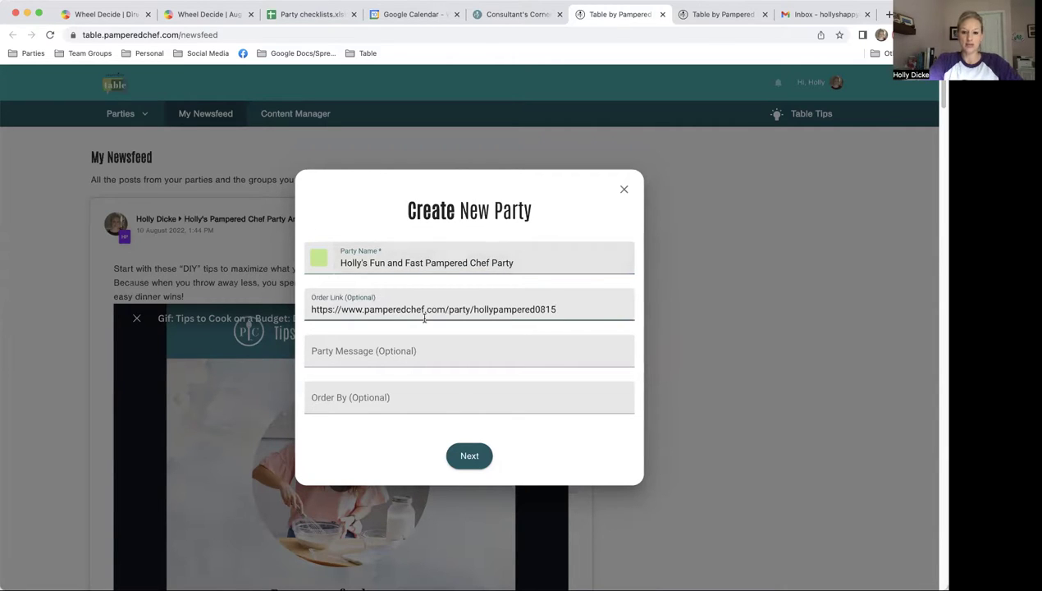
# Step: Add the message 'Click Shop Now when you are ready!', set order-by August 20, and create it
pyautogui.click(428, 356)
pyautogui.write('C')
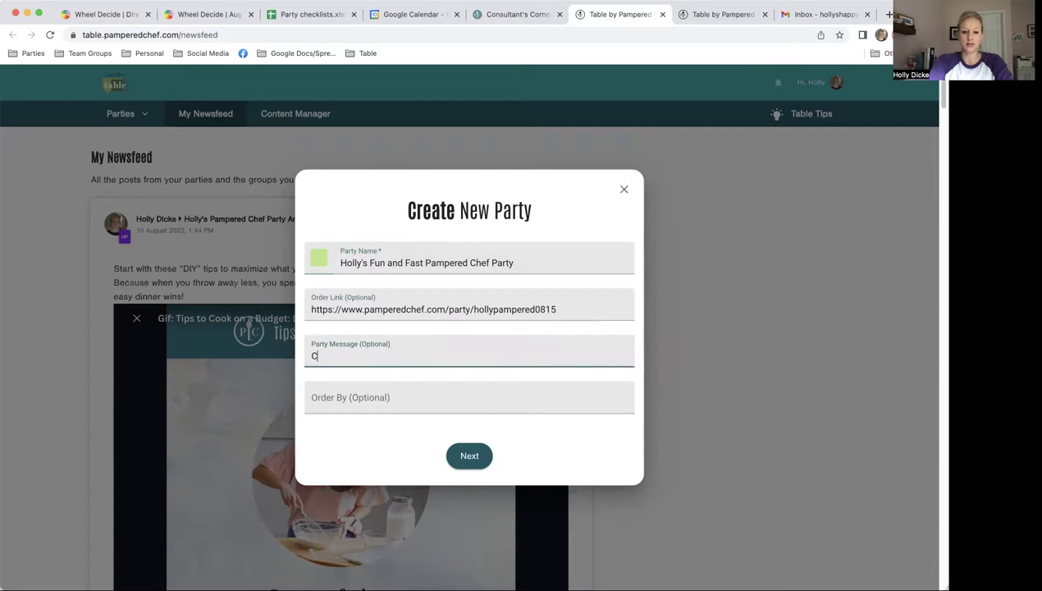
pyautogui.write('lick Shop Now whe')
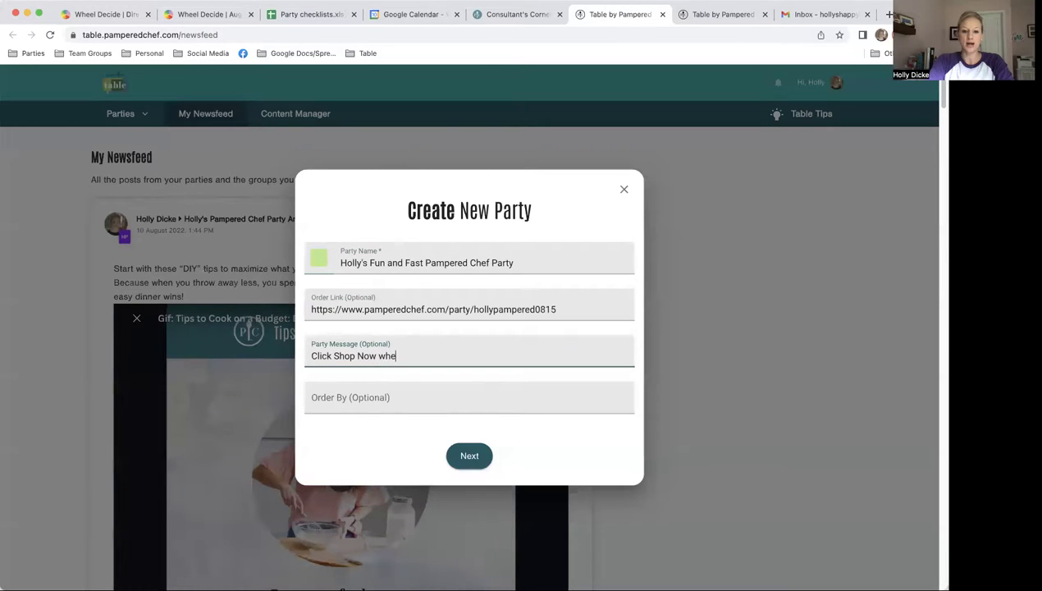
pyautogui.write('n you are ready!')
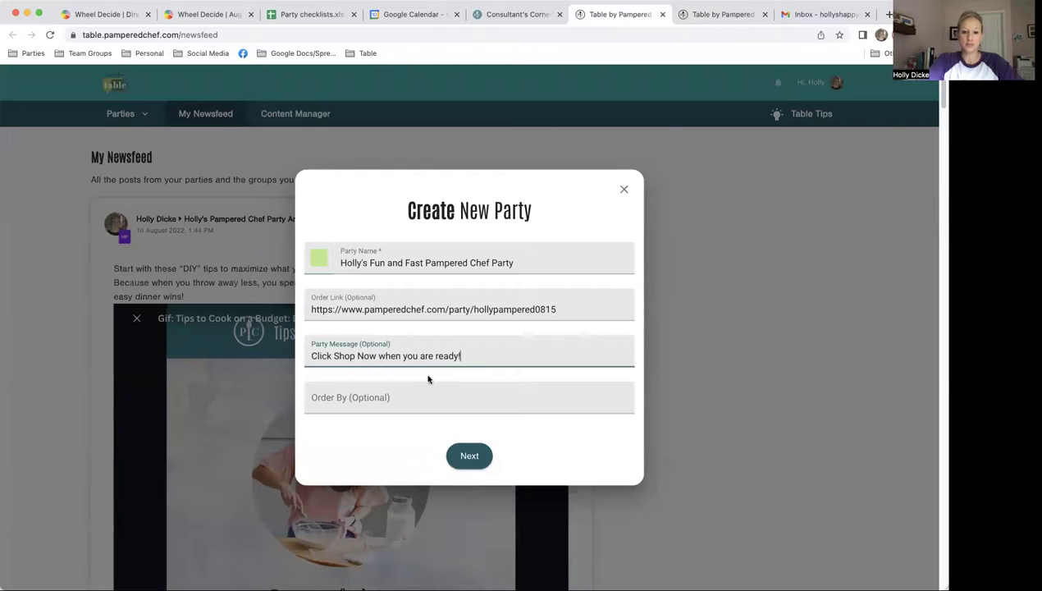
pyautogui.click(422, 388)
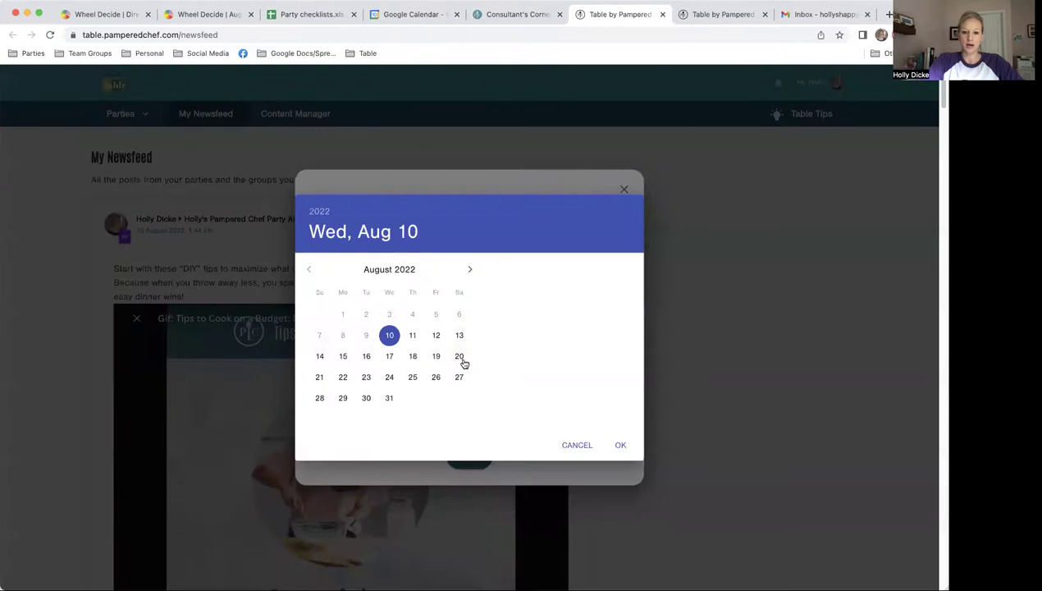
pyautogui.click(460, 356)
pyautogui.click(621, 445)
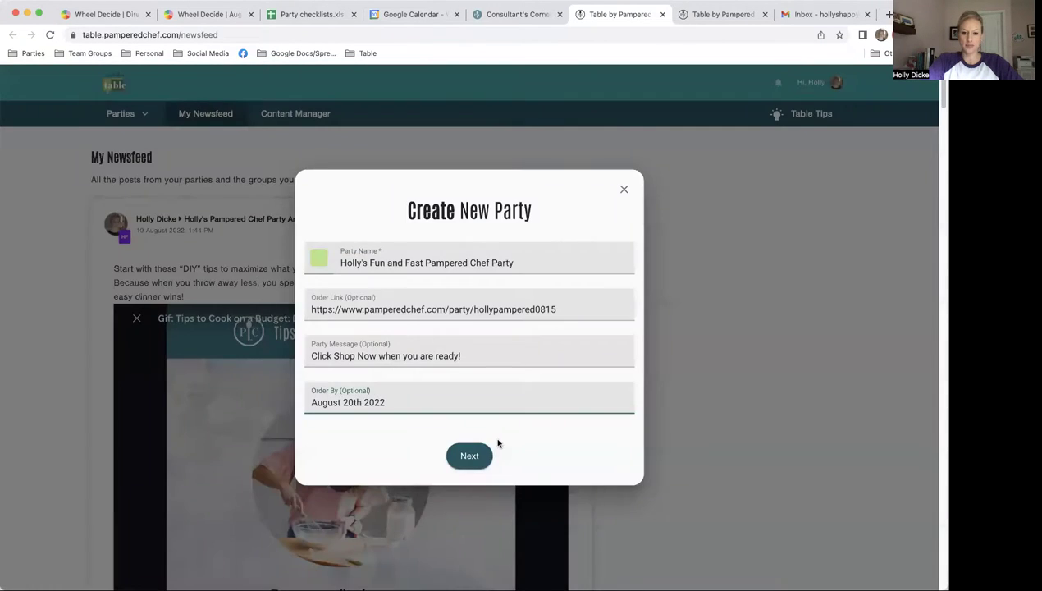
pyautogui.click(465, 456)
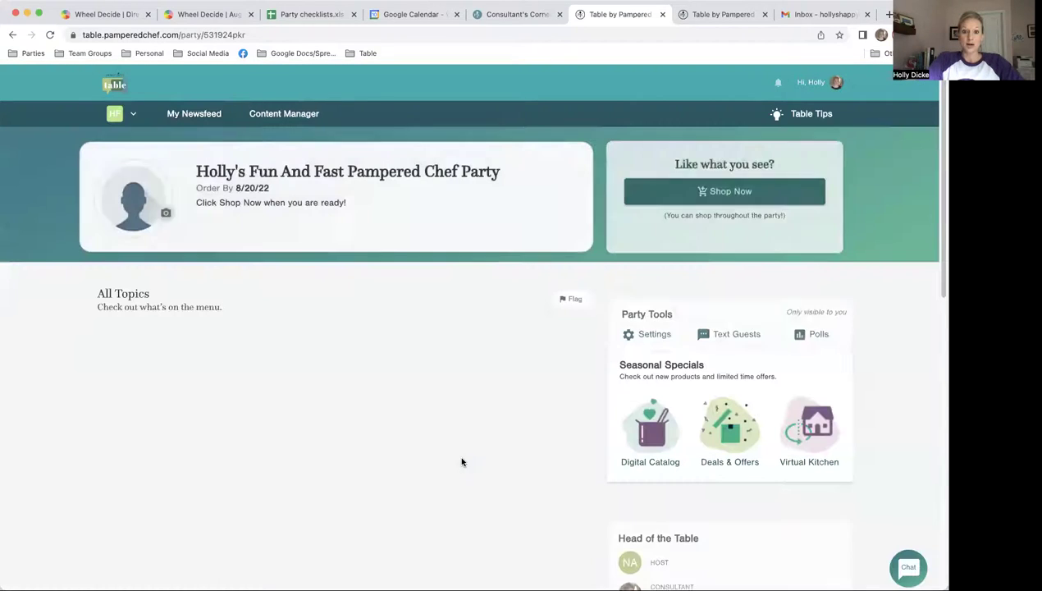
# Step: Upload the Tomato Basil Tart photo as the party's picture
pyautogui.click(166, 214)
pyautogui.click(215, 238)
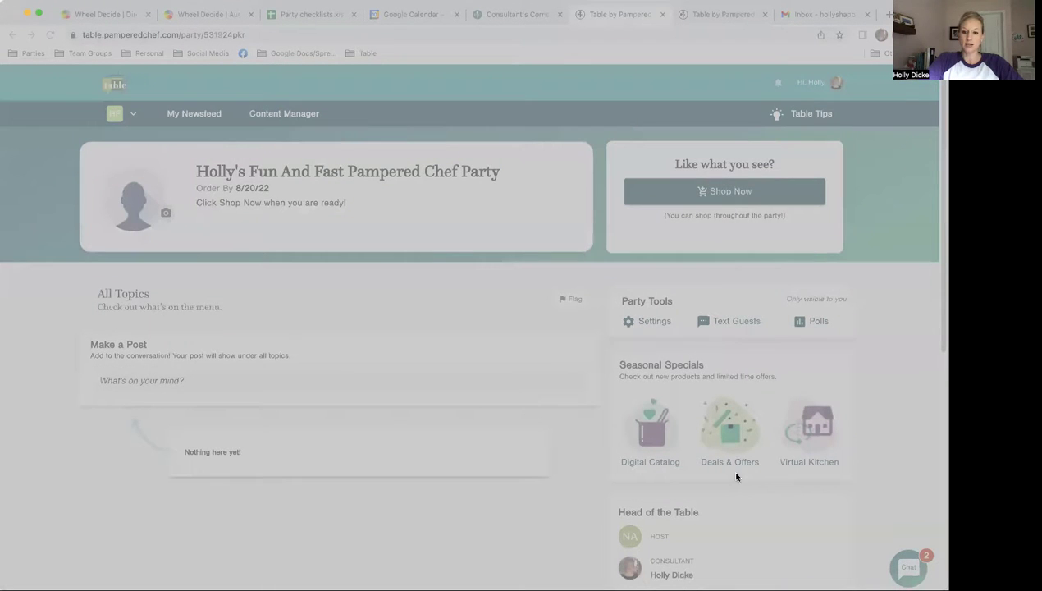
pyautogui.click(700, 528)
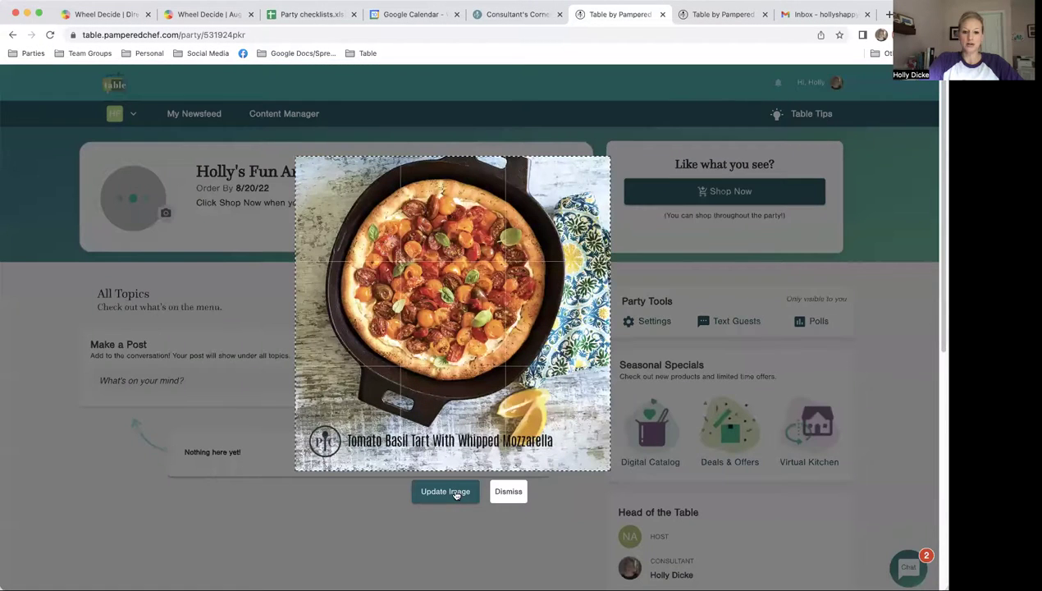
pyautogui.click(456, 492)
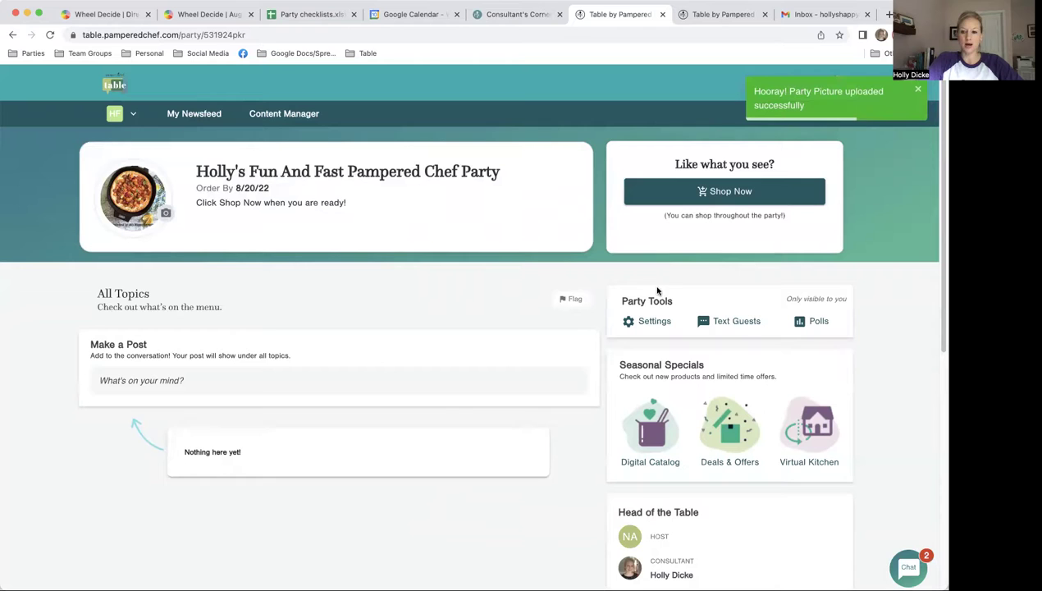
pyautogui.scroll(-8, 807, 459)
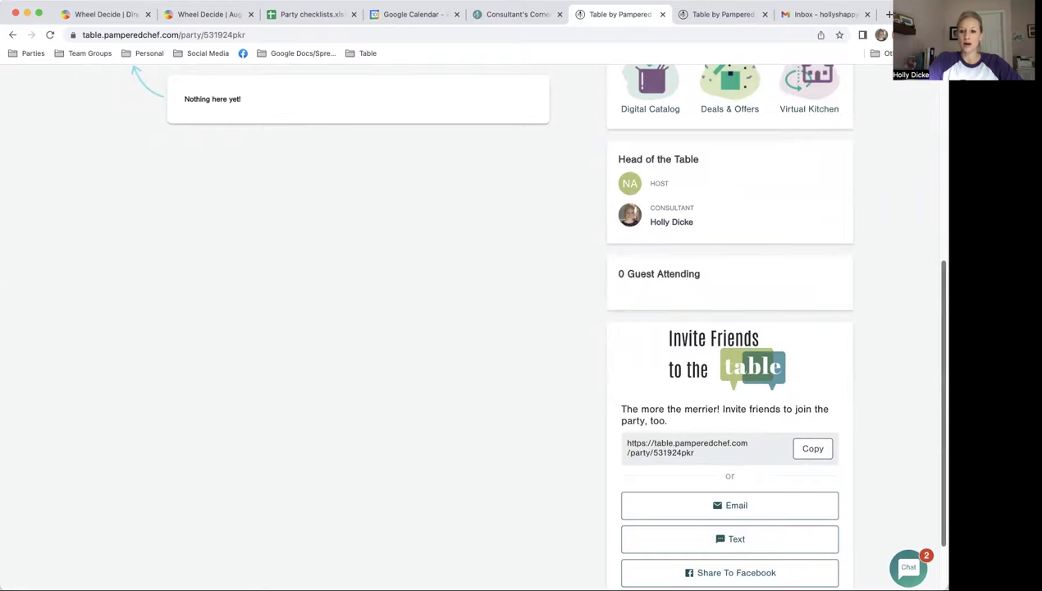
pyautogui.scroll(8, 923, 201)
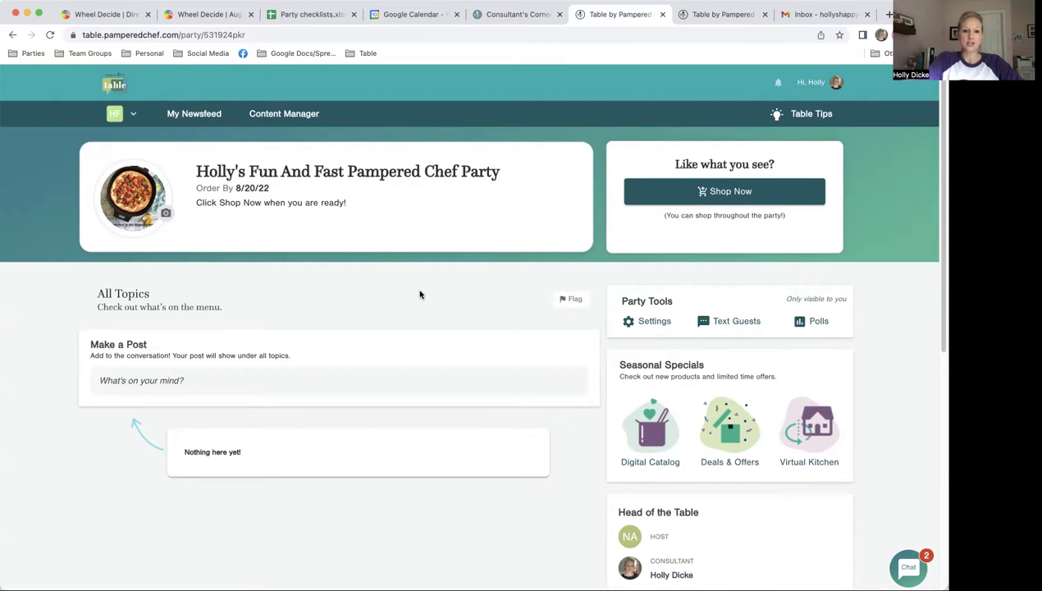
# Step: Open the Content Manager, browse the PC Shared outlines, then return to My Outlines
pyautogui.click(277, 116)
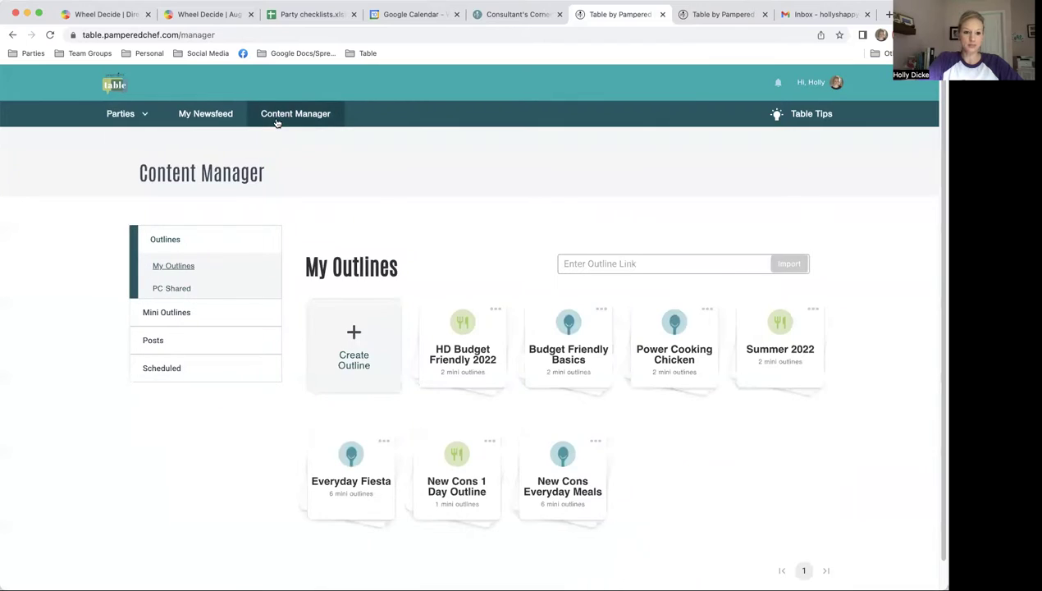
pyautogui.click(174, 288)
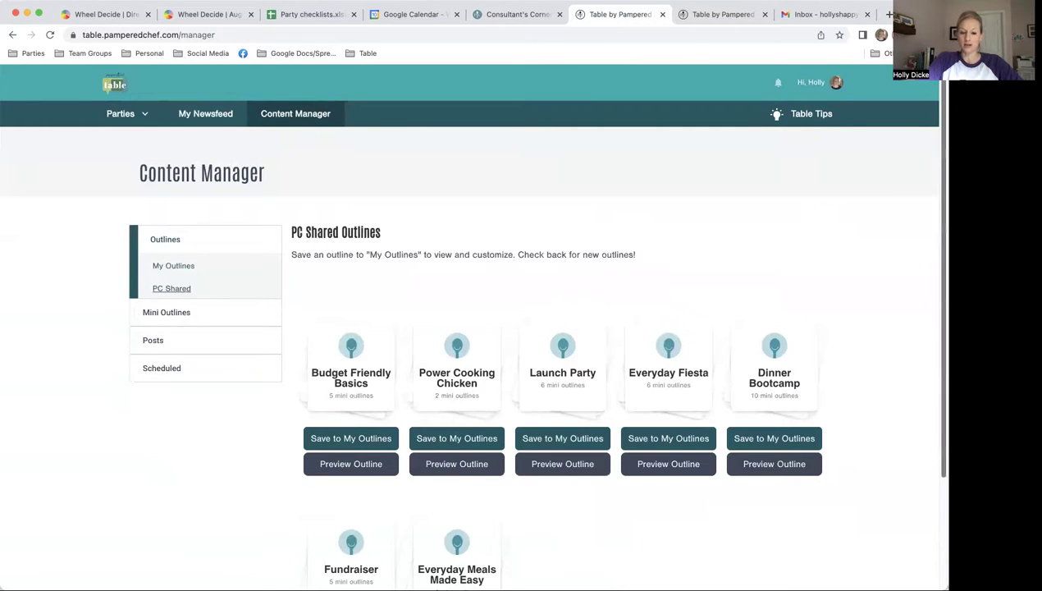
pyautogui.scroll(-2, 470, 325)
pyautogui.scroll(-2, 471, 324)
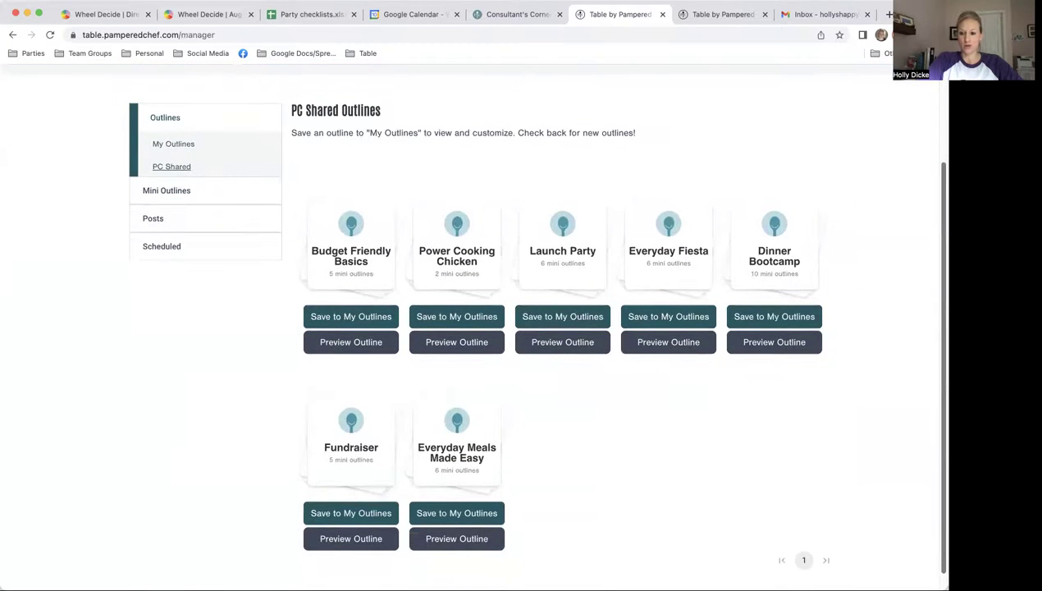
pyautogui.scroll(-1, 471, 324)
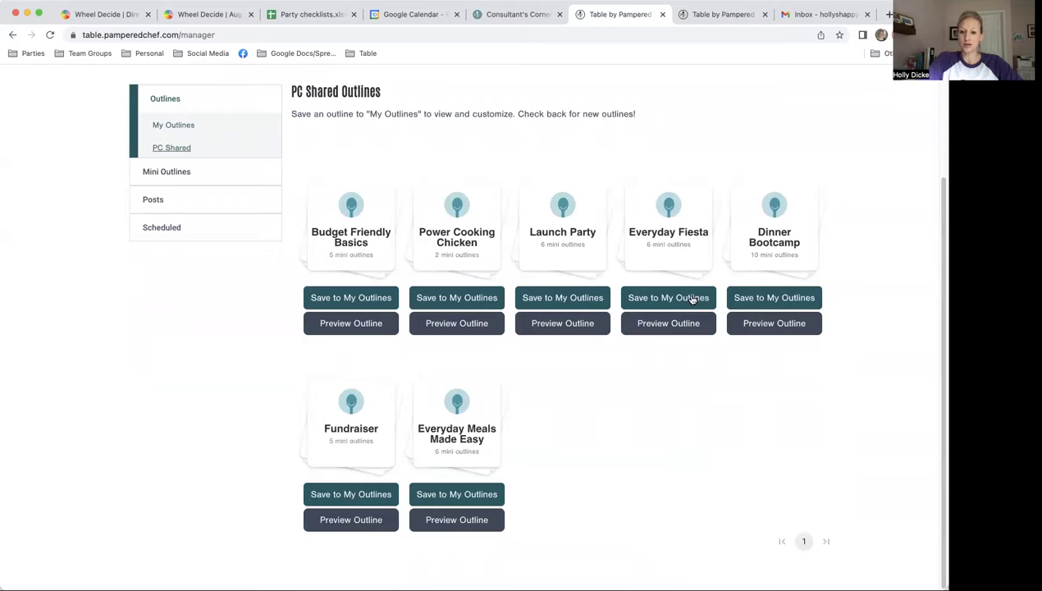
pyautogui.click(179, 125)
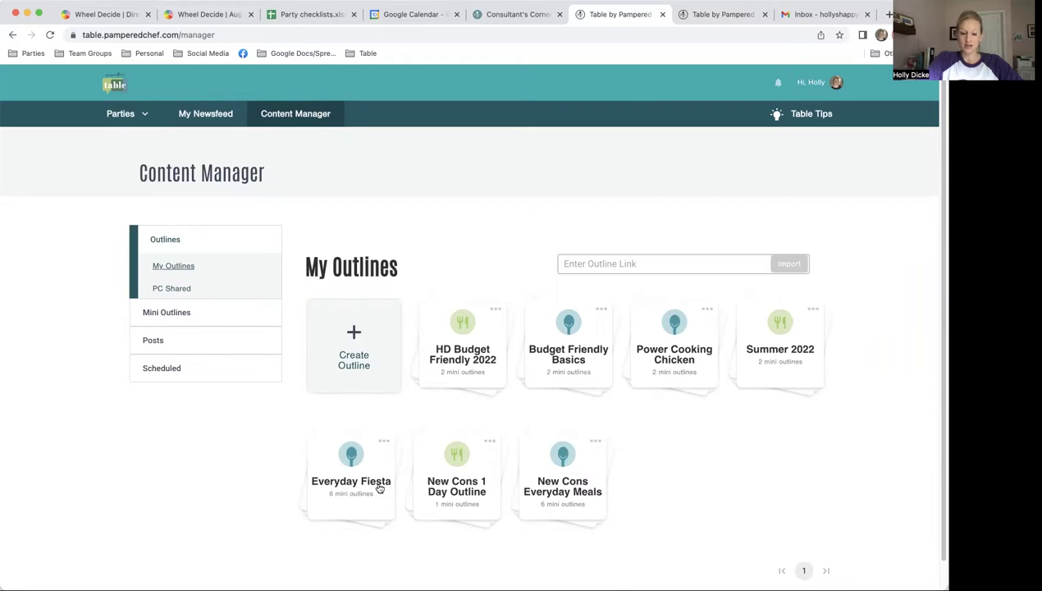
# Step: From My Mini Outlines, schedule Budget-Friendly Dinners and pick the Fun and Fast party
pyautogui.click(167, 312)
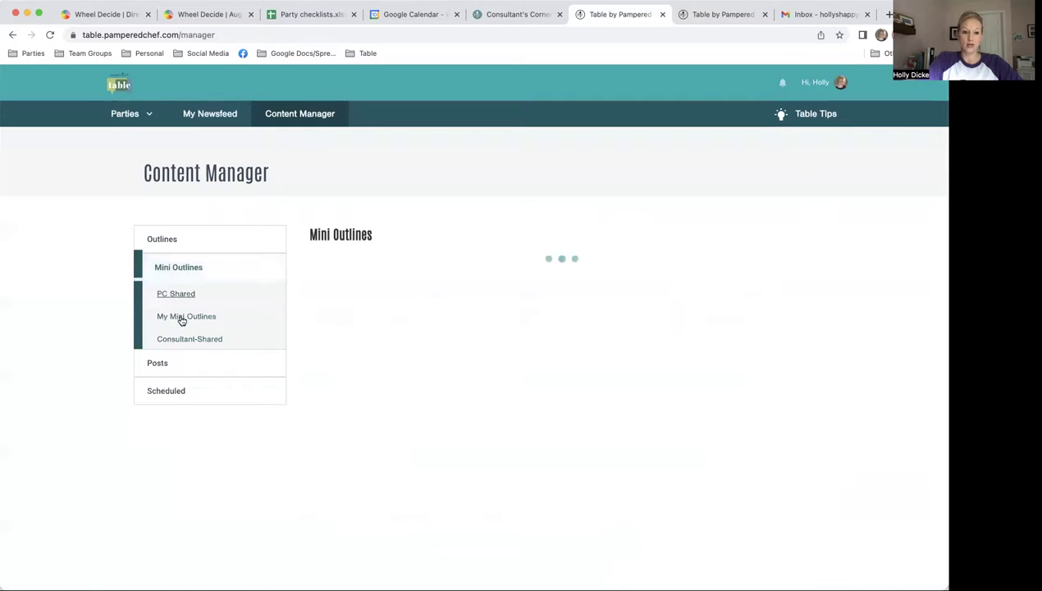
pyautogui.click(181, 318)
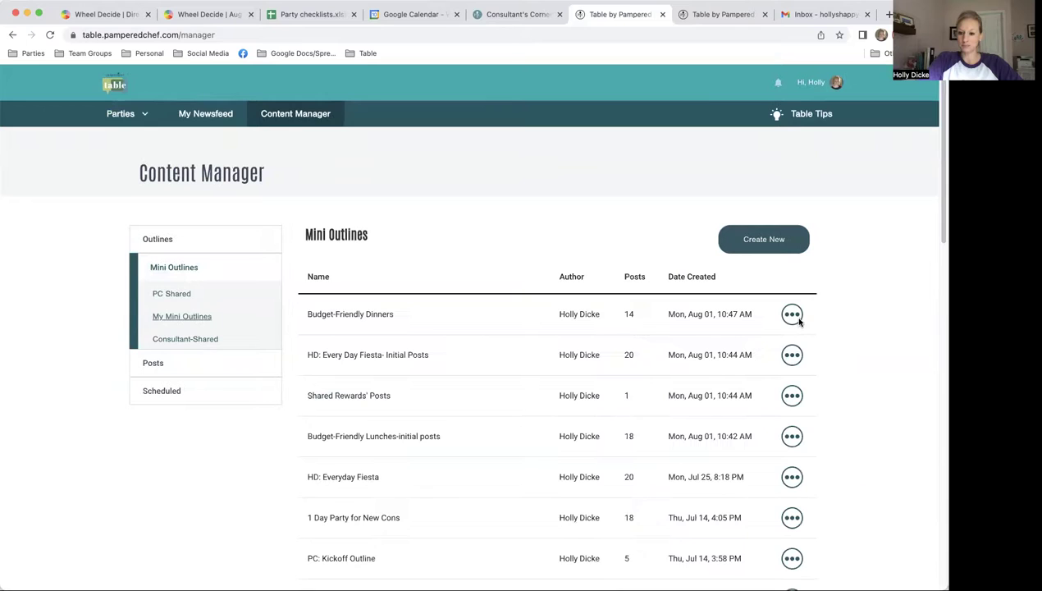
pyautogui.click(793, 315)
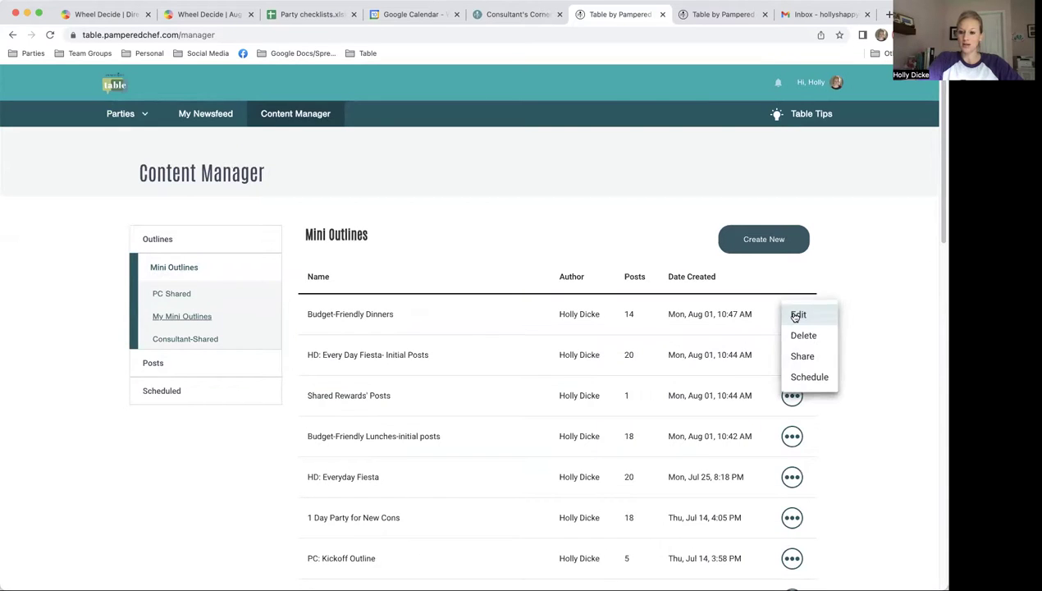
pyautogui.click(798, 378)
pyautogui.click(447, 318)
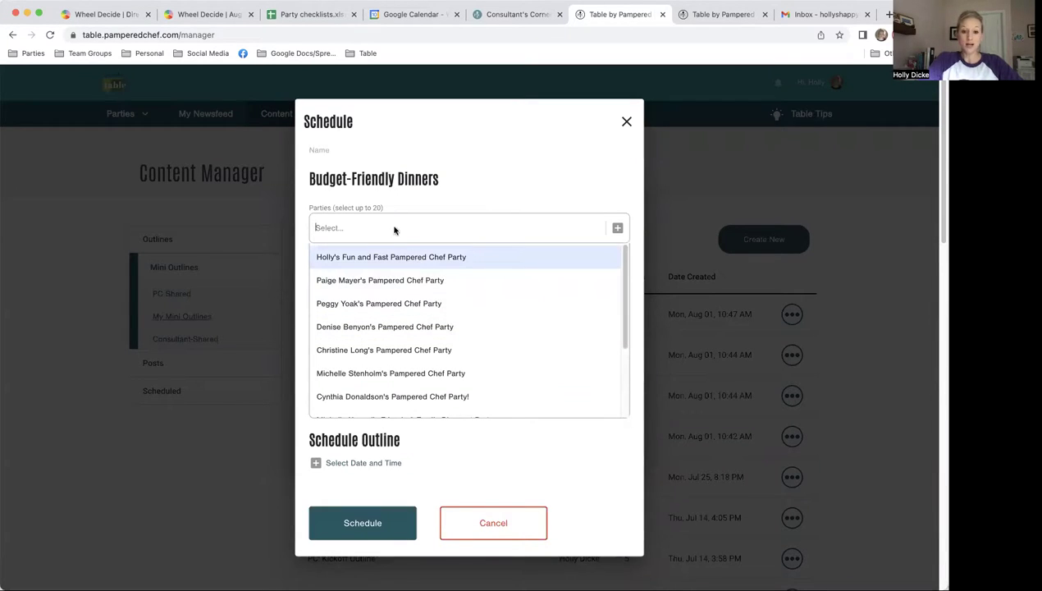
pyautogui.click(370, 262)
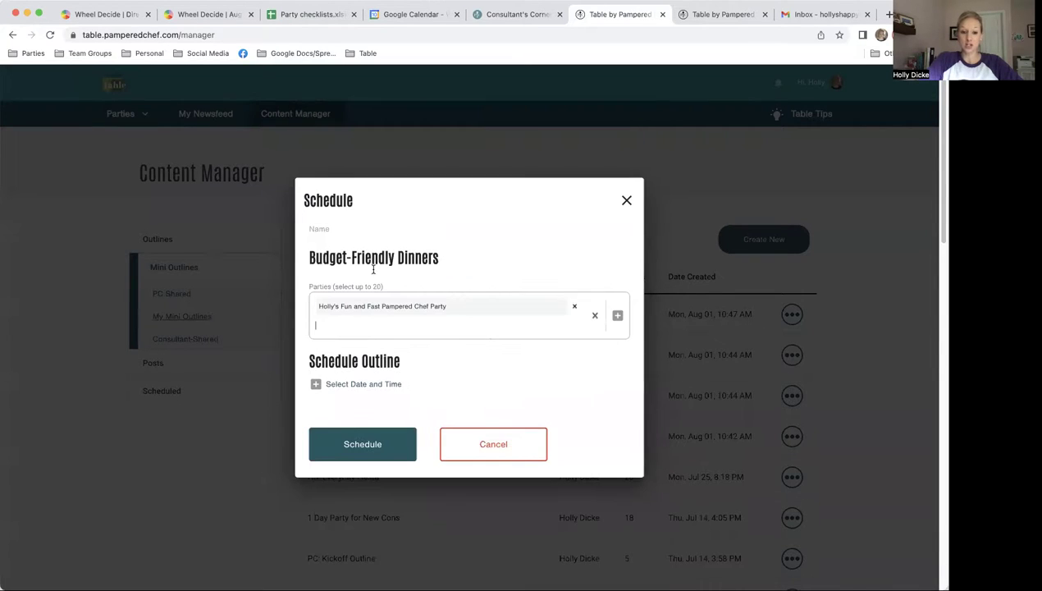
# Step: Set the schedule to August 10th at 1:59 PM and schedule the outline
pyautogui.click(371, 386)
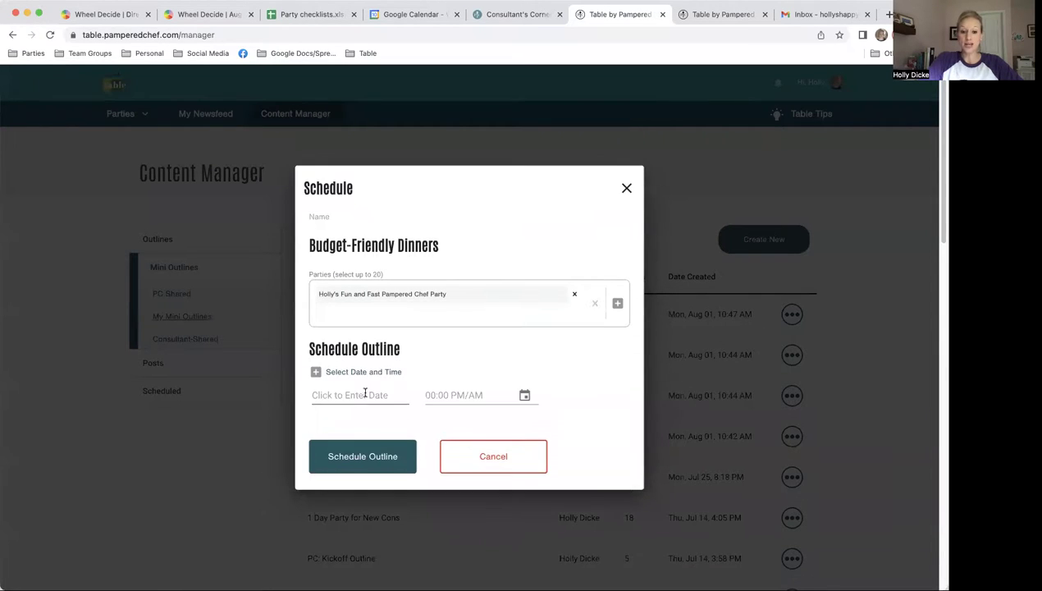
pyautogui.click(365, 398)
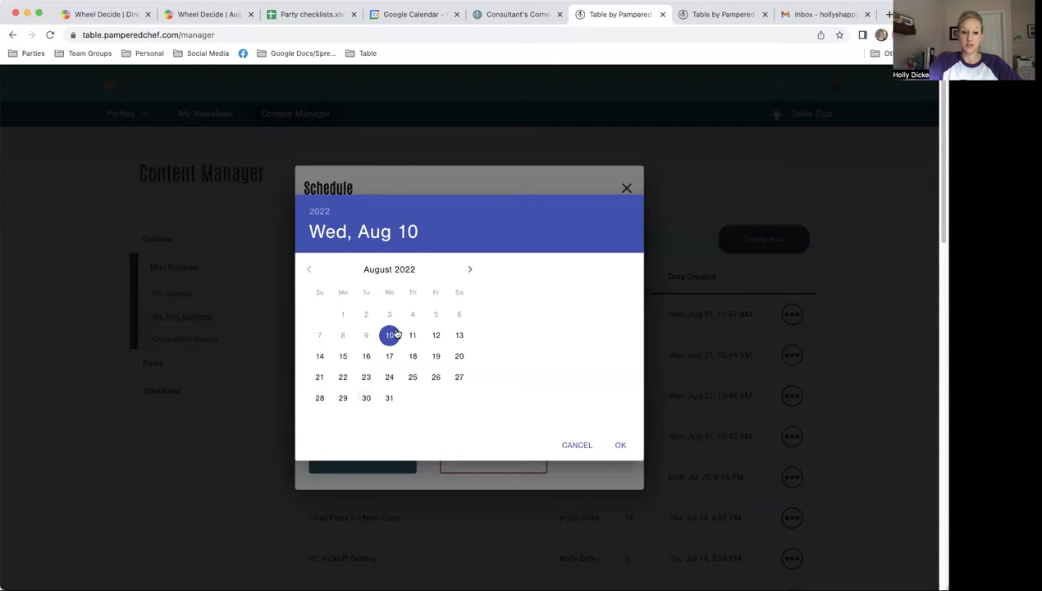
pyautogui.click(621, 447)
pyautogui.click(522, 395)
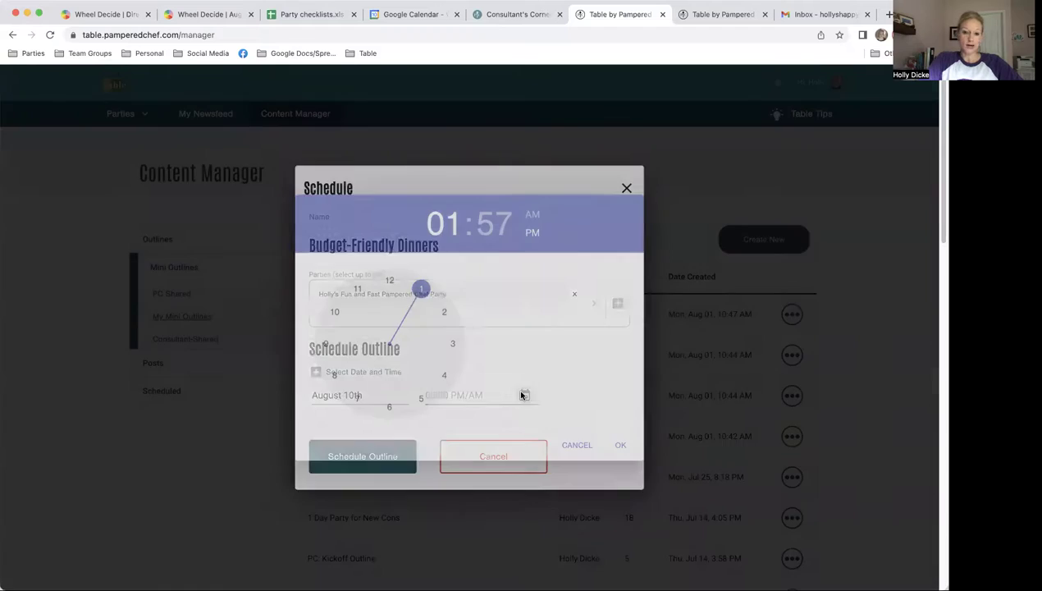
pyautogui.click(489, 233)
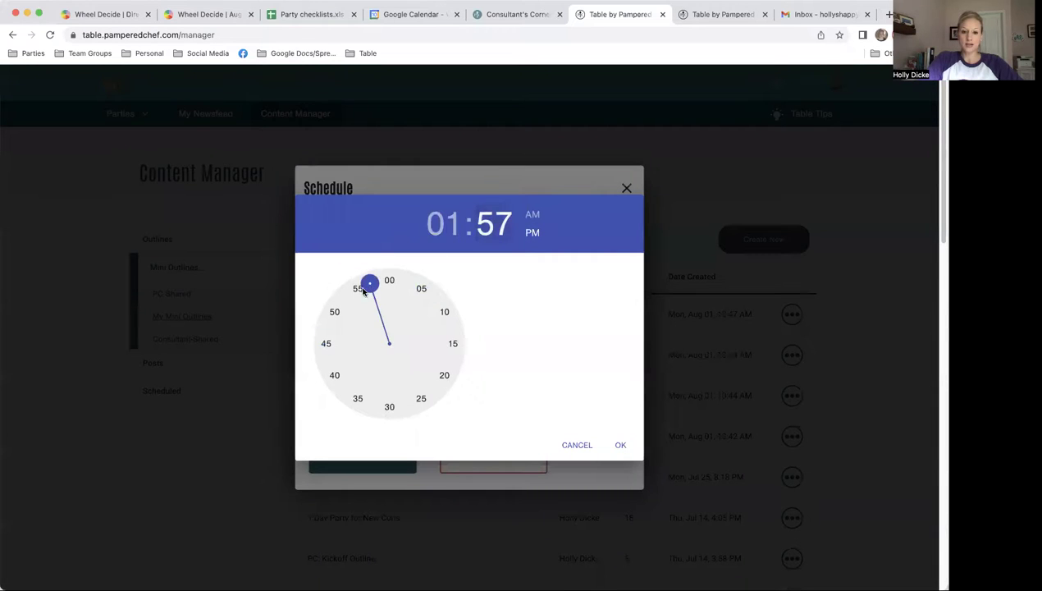
pyautogui.moveTo(374, 284); pyautogui.dragTo(387, 288)
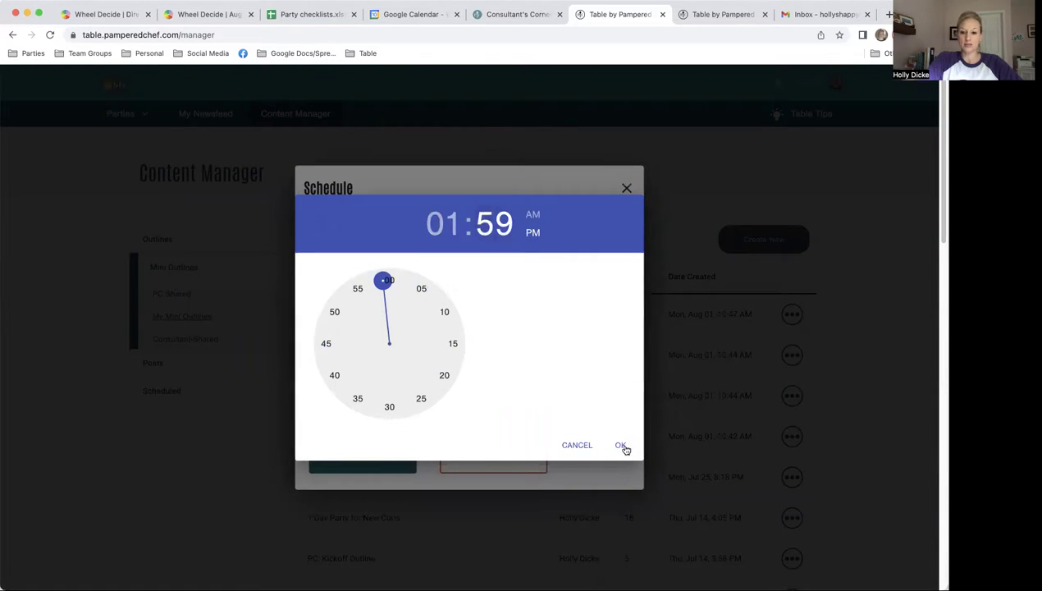
pyautogui.click(621, 446)
pyautogui.click(378, 458)
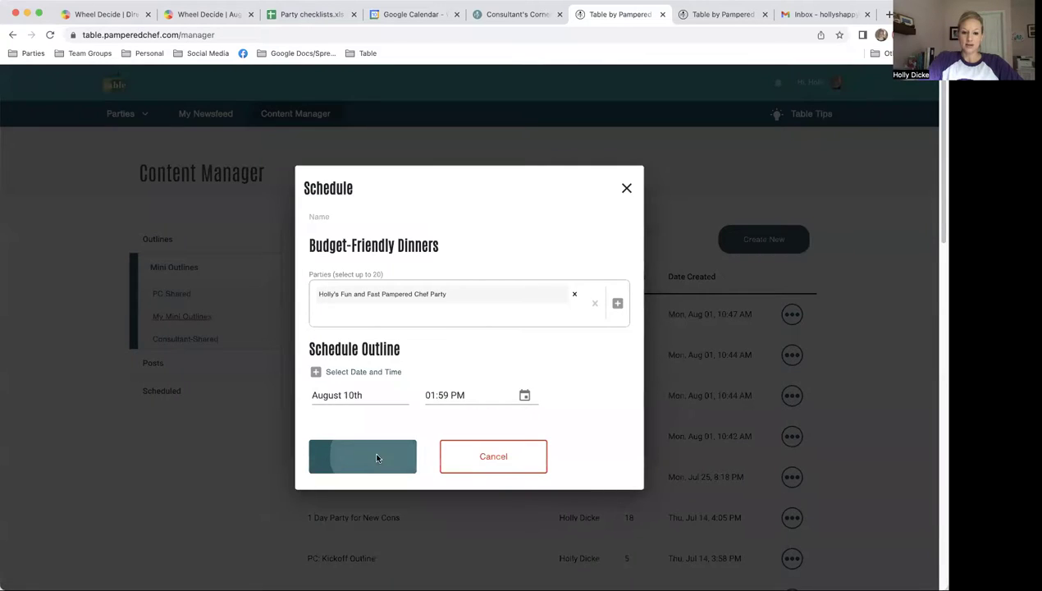
# Step: Close the Mini Outline Applied Successfully confirmation
pyautogui.click(462, 370)
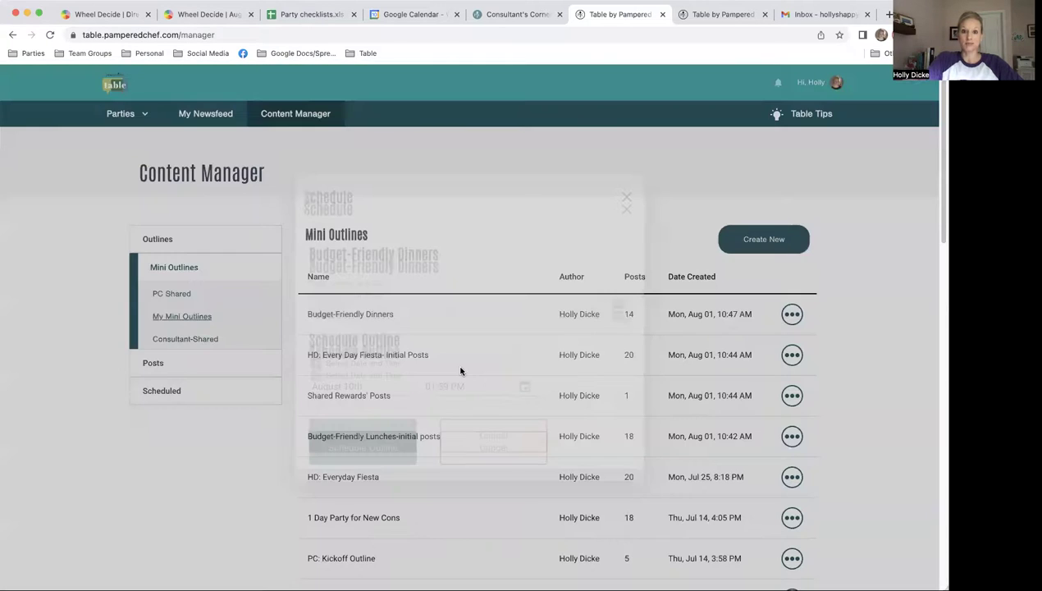